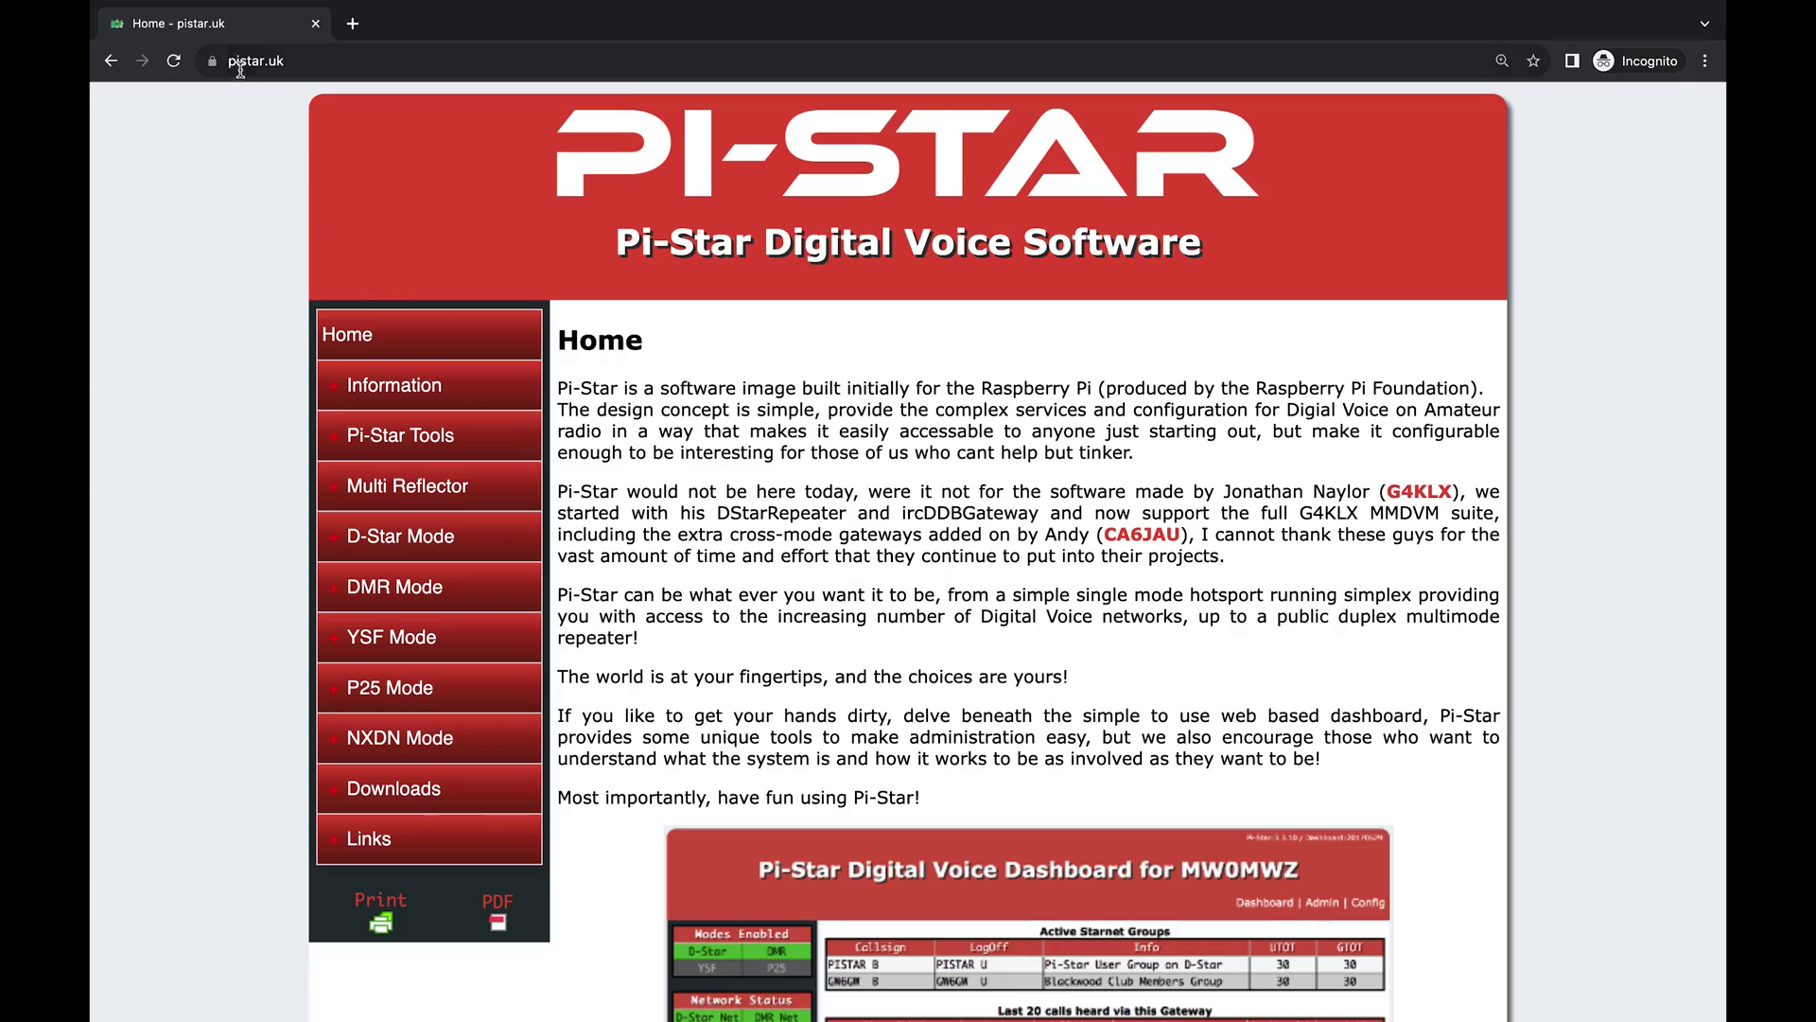
Download Pi-Star_RPi_V4.1.5_30-Oct-2021.zip from pistar.uk and extract it in Downloads.
click(410, 788)
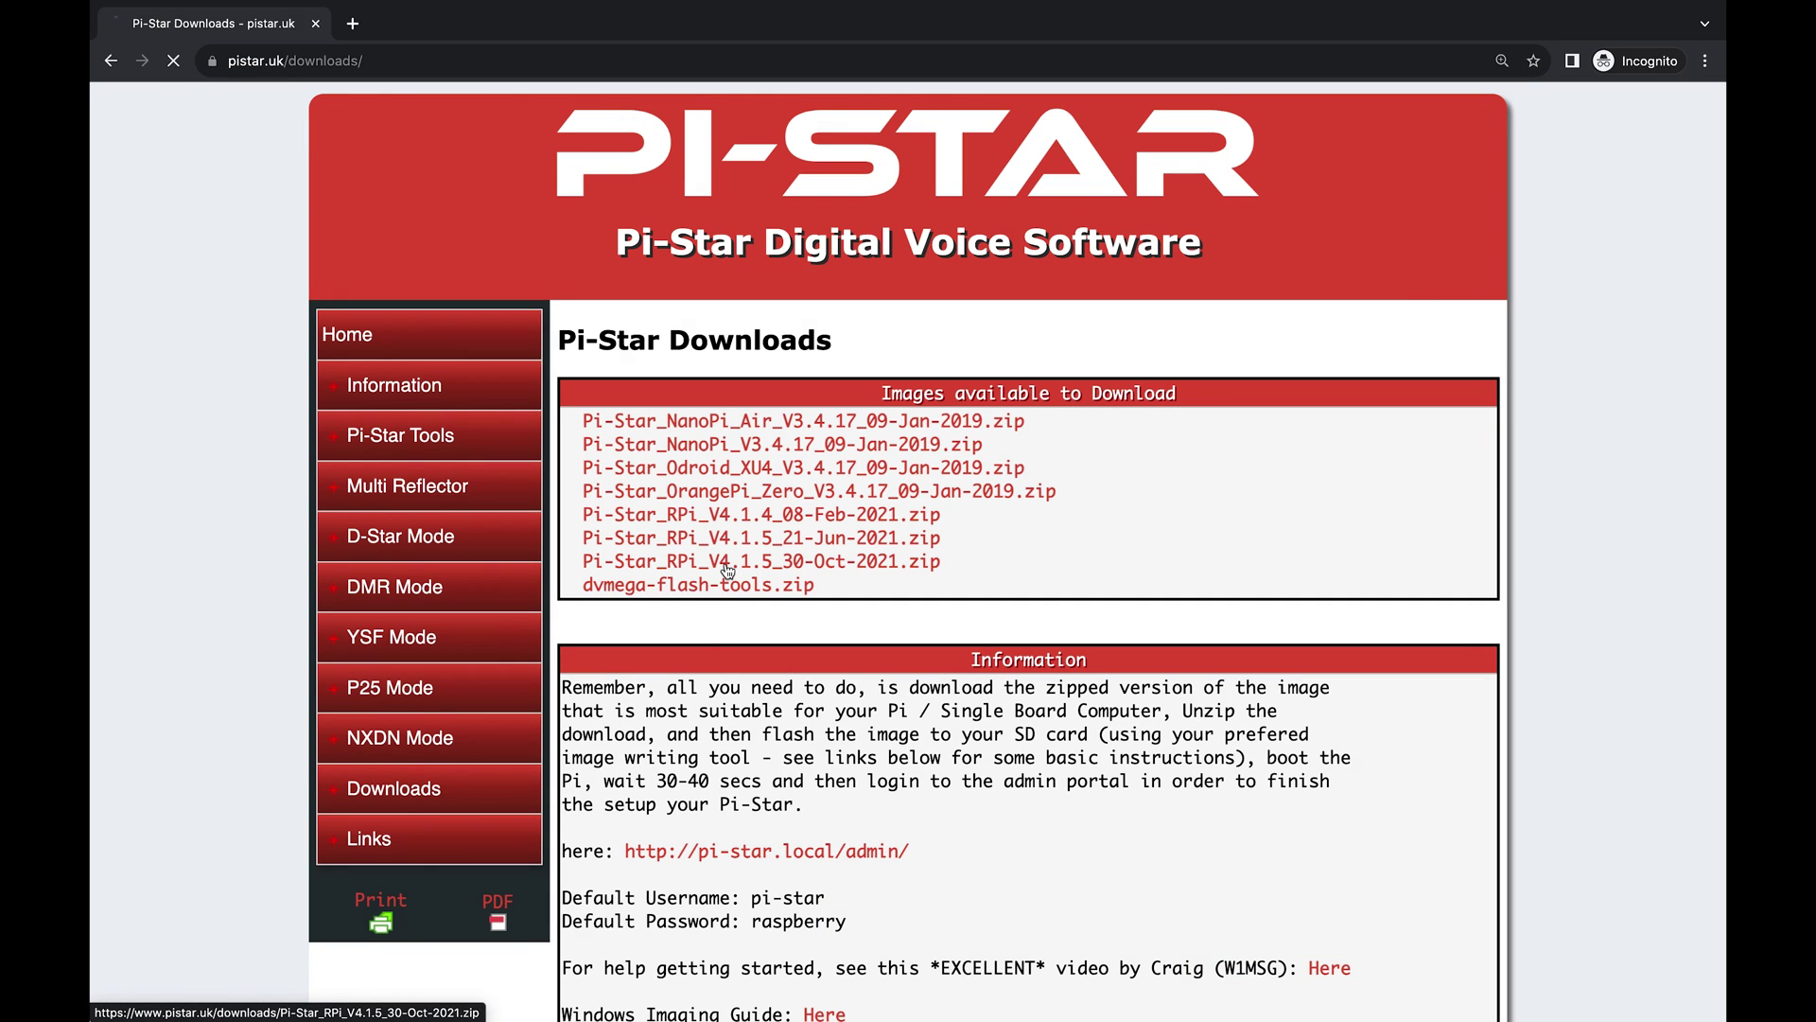
key(Return)
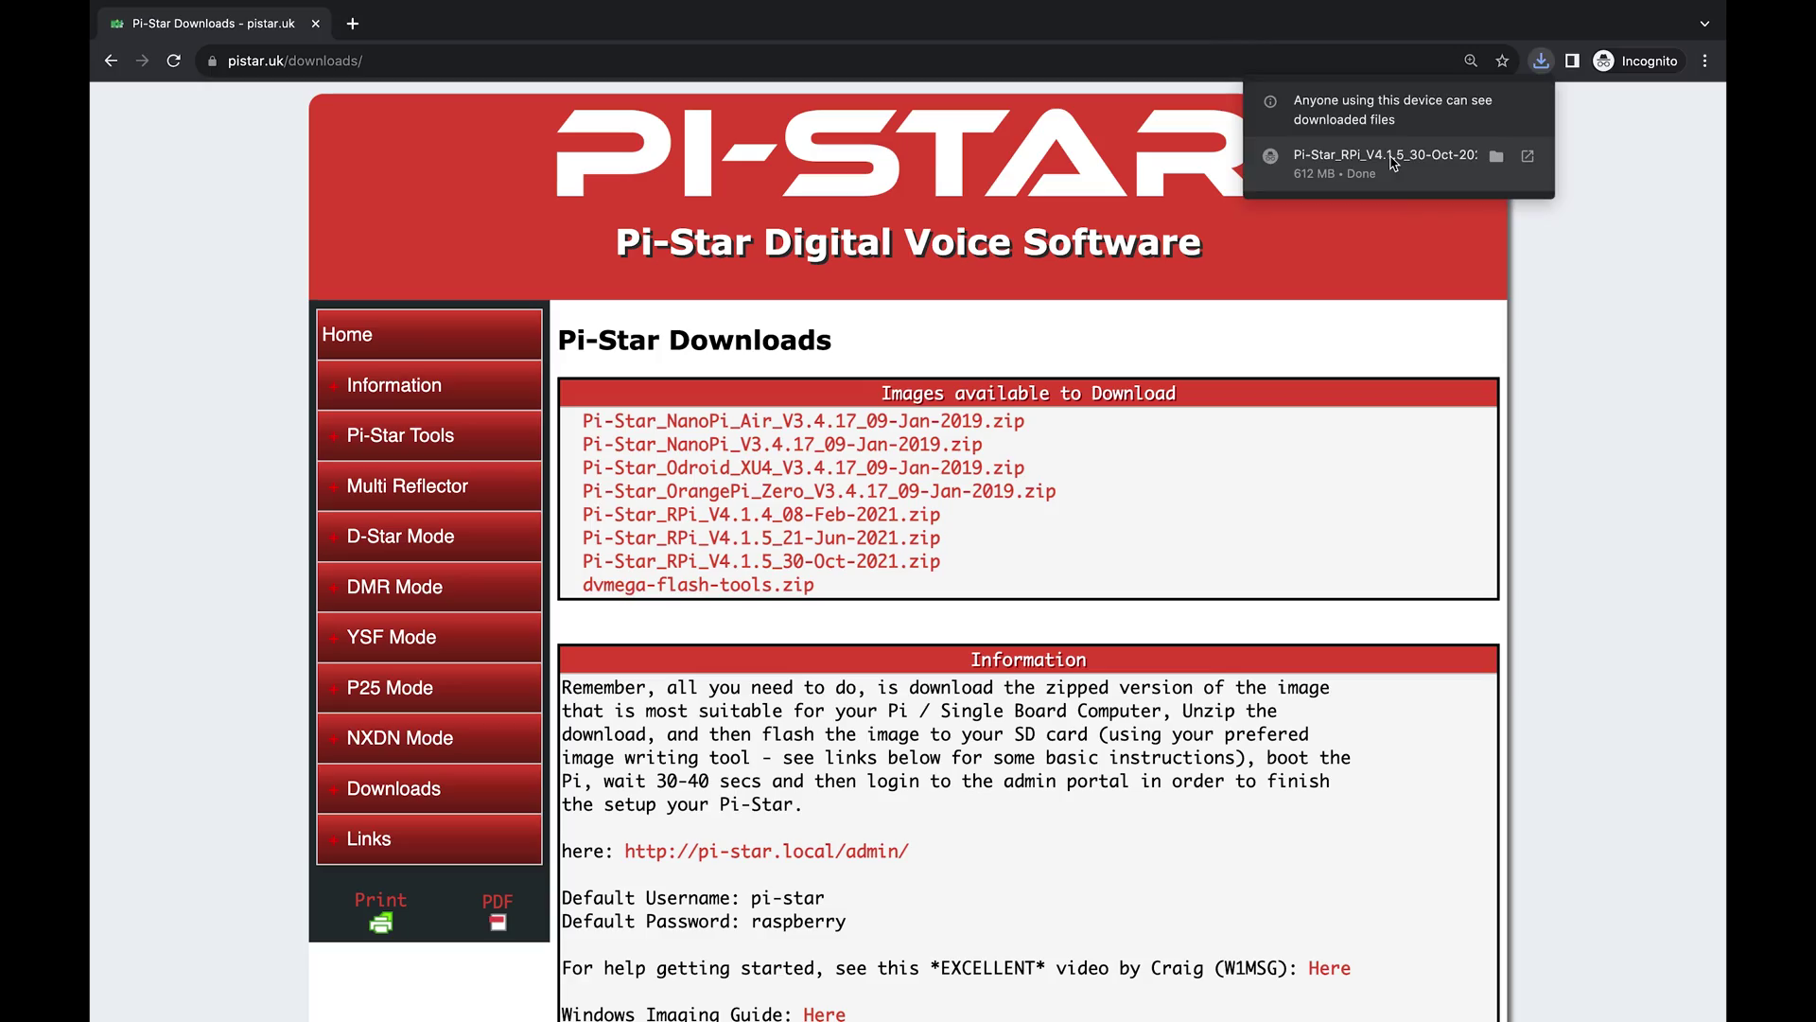
click(1393, 163)
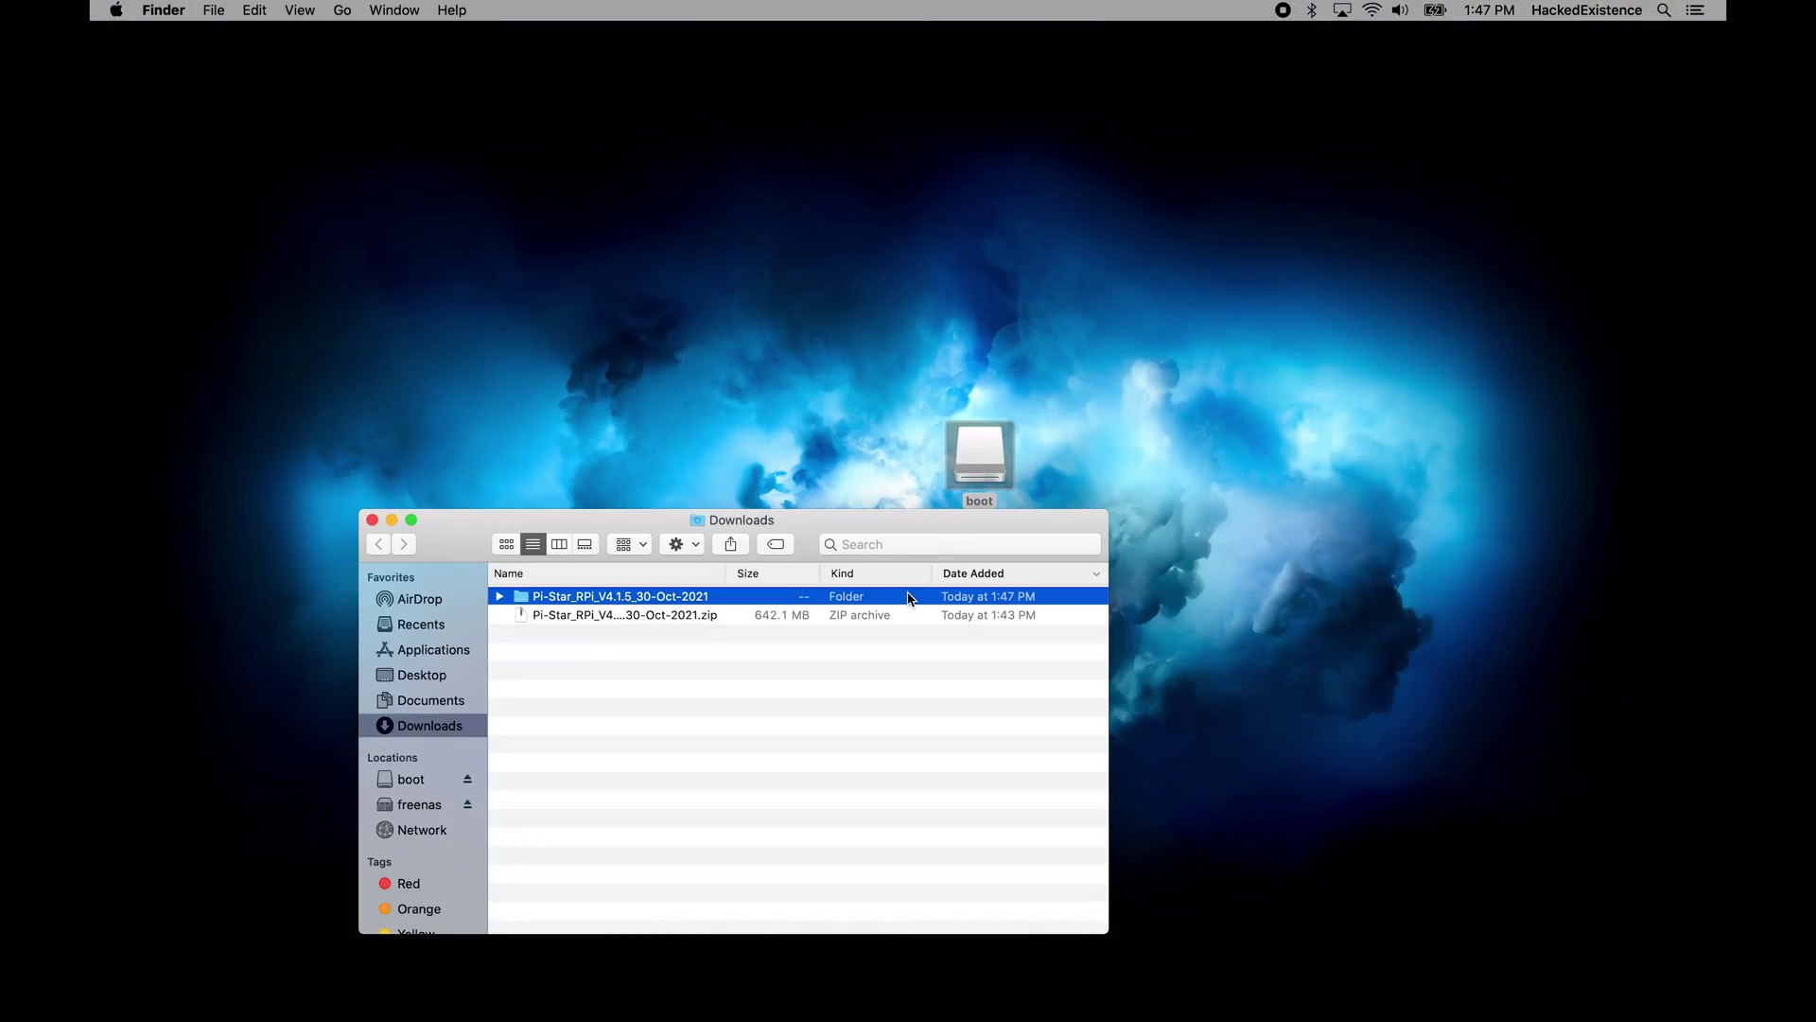
Open the unpacked Pi-Star folder and choose Use custom from Raspberry Pi Imager's OS list.
double_click(908, 606)
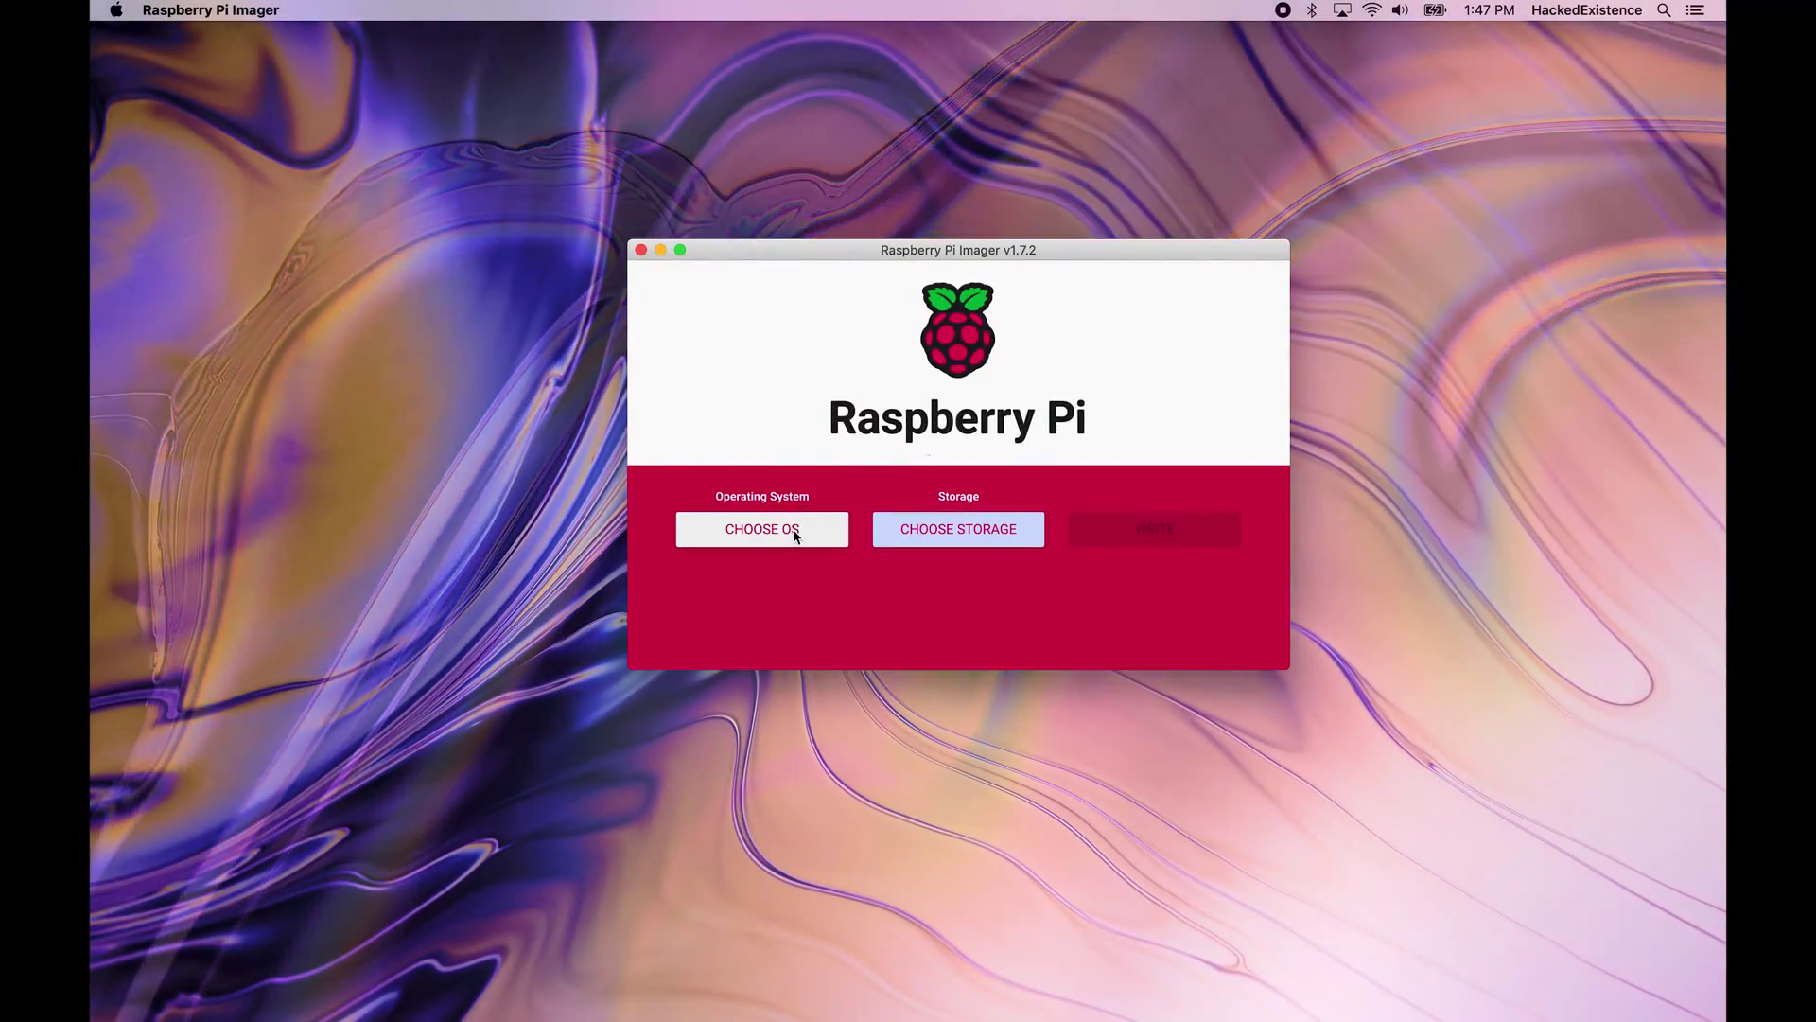
click(792, 527)
scroll(851, 596, down, 5)
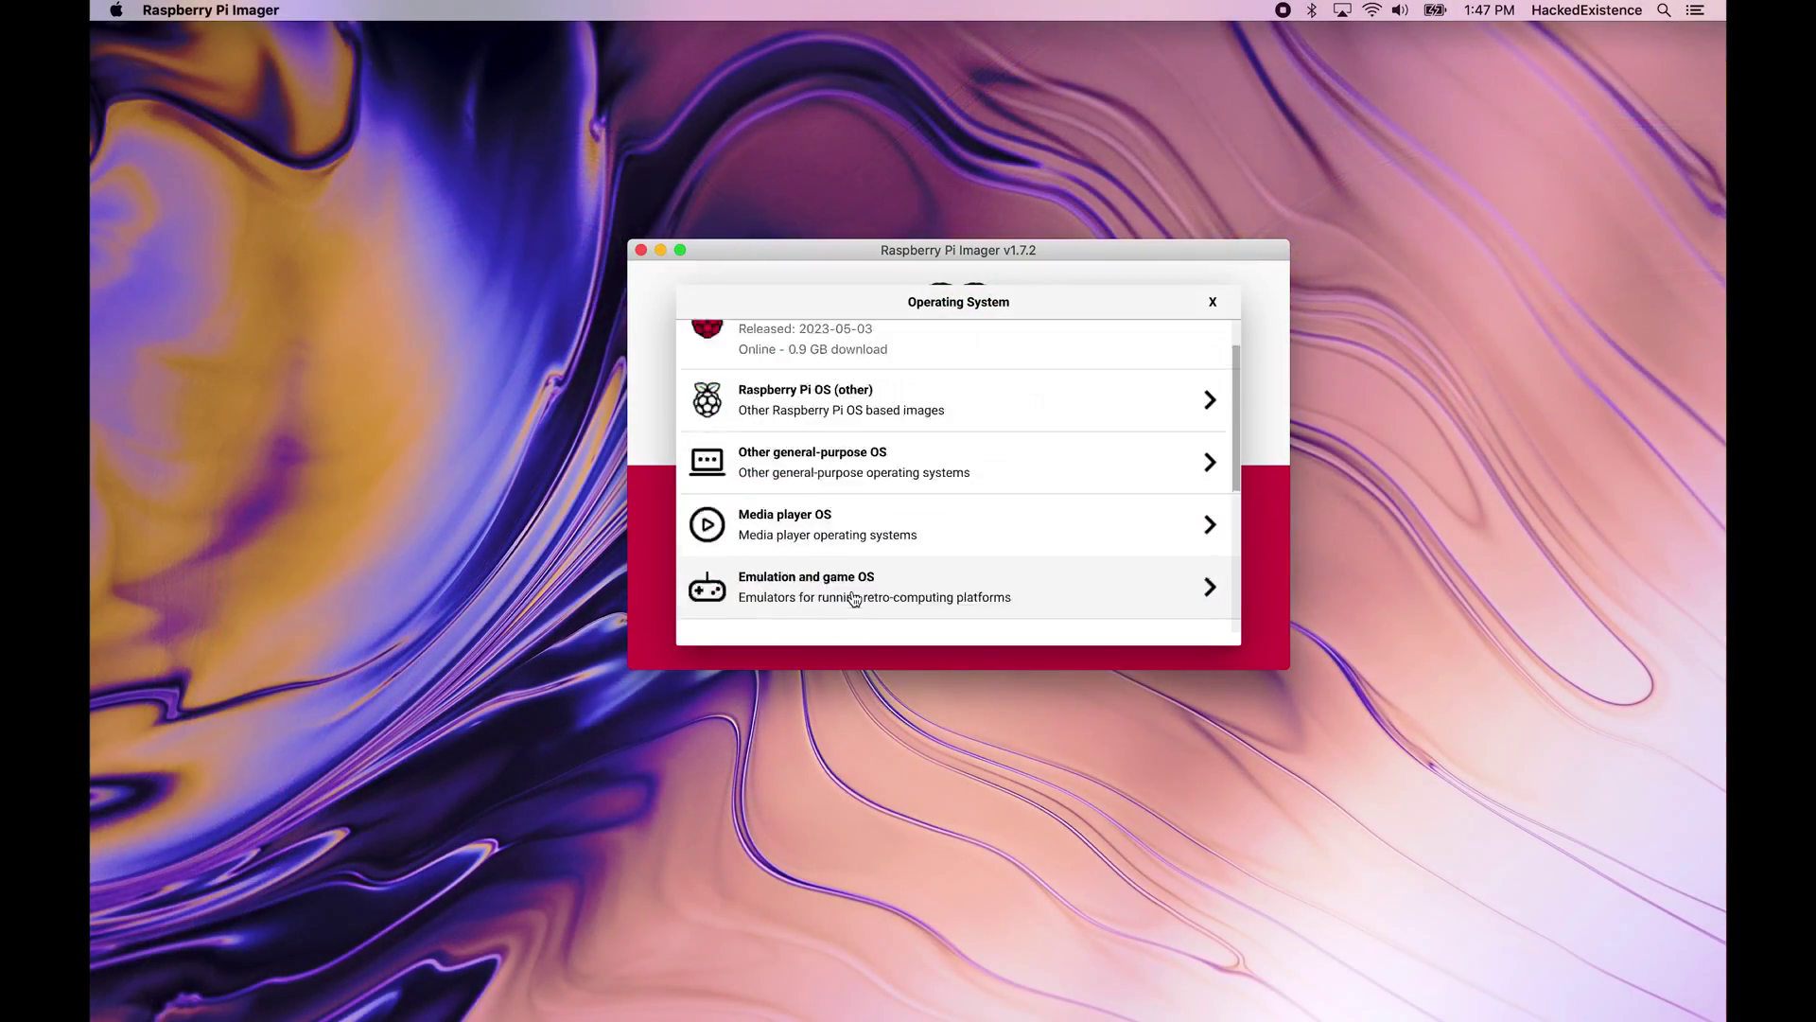
click(857, 613)
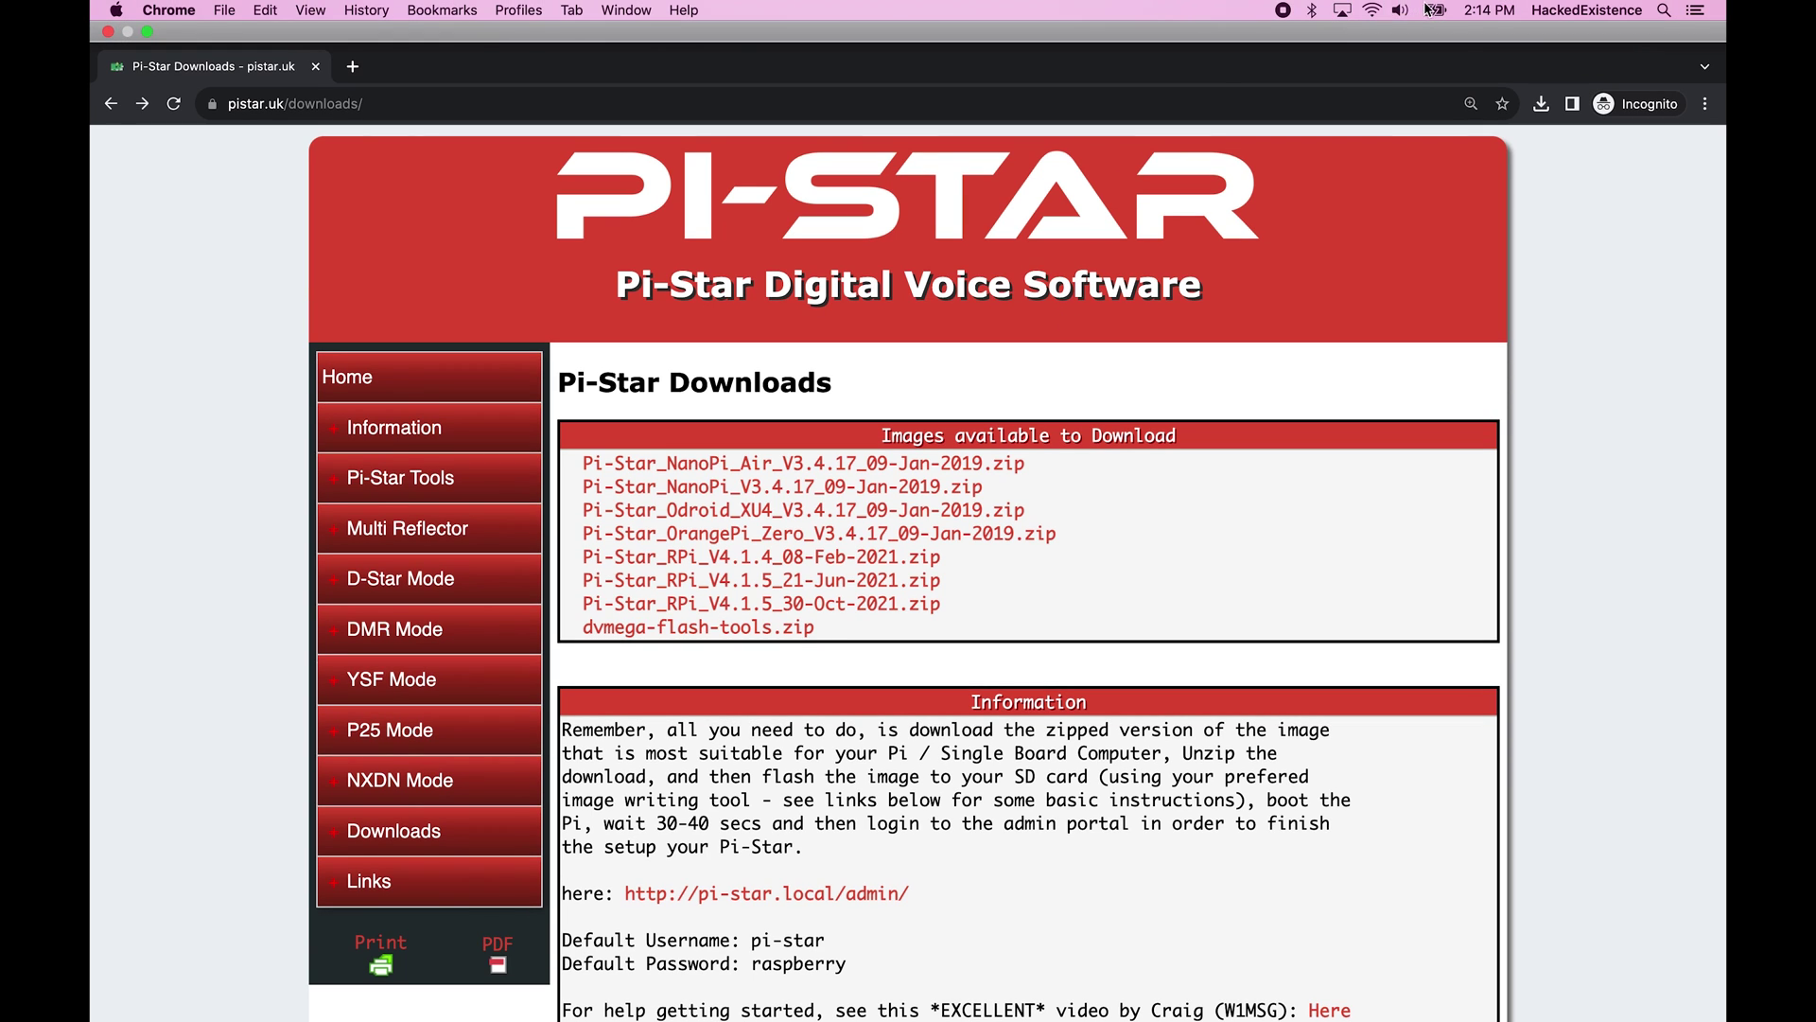
Join the Pi-Star-Setup Wi-Fi network and load 192.168.50.1 in Chrome.
click(1372, 10)
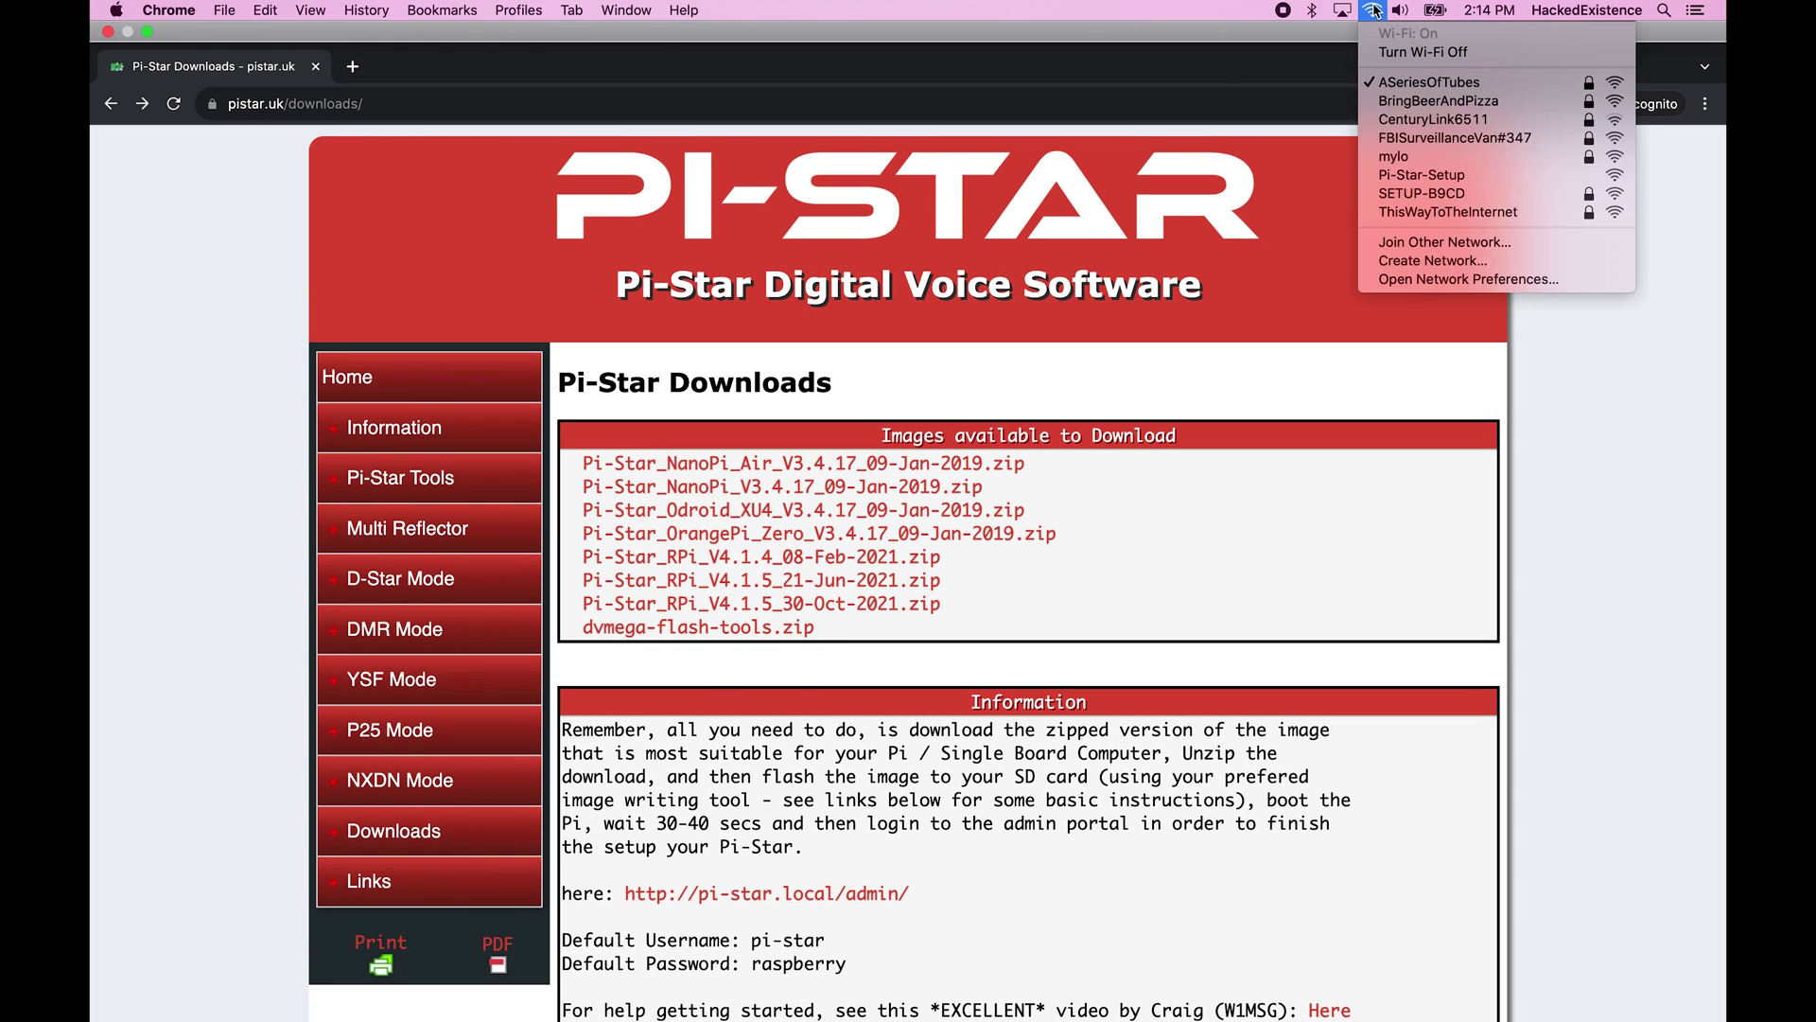
click(1445, 178)
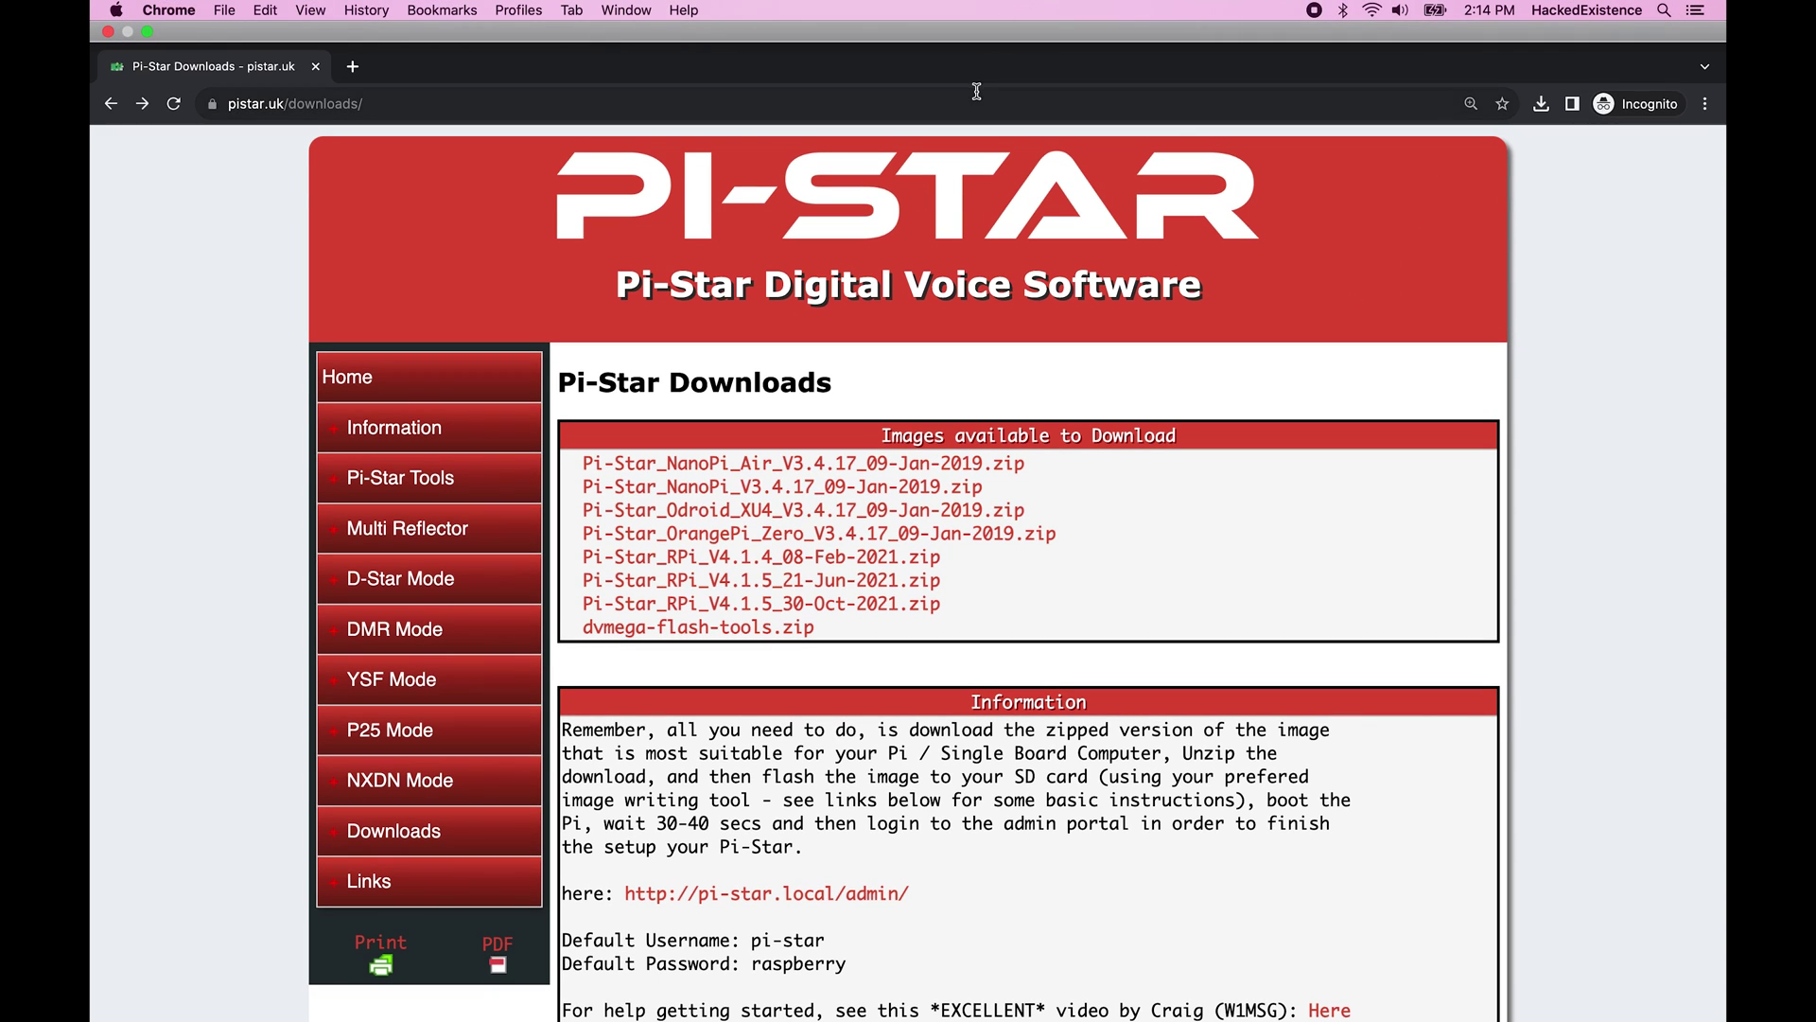
click(976, 93)
text(192.)
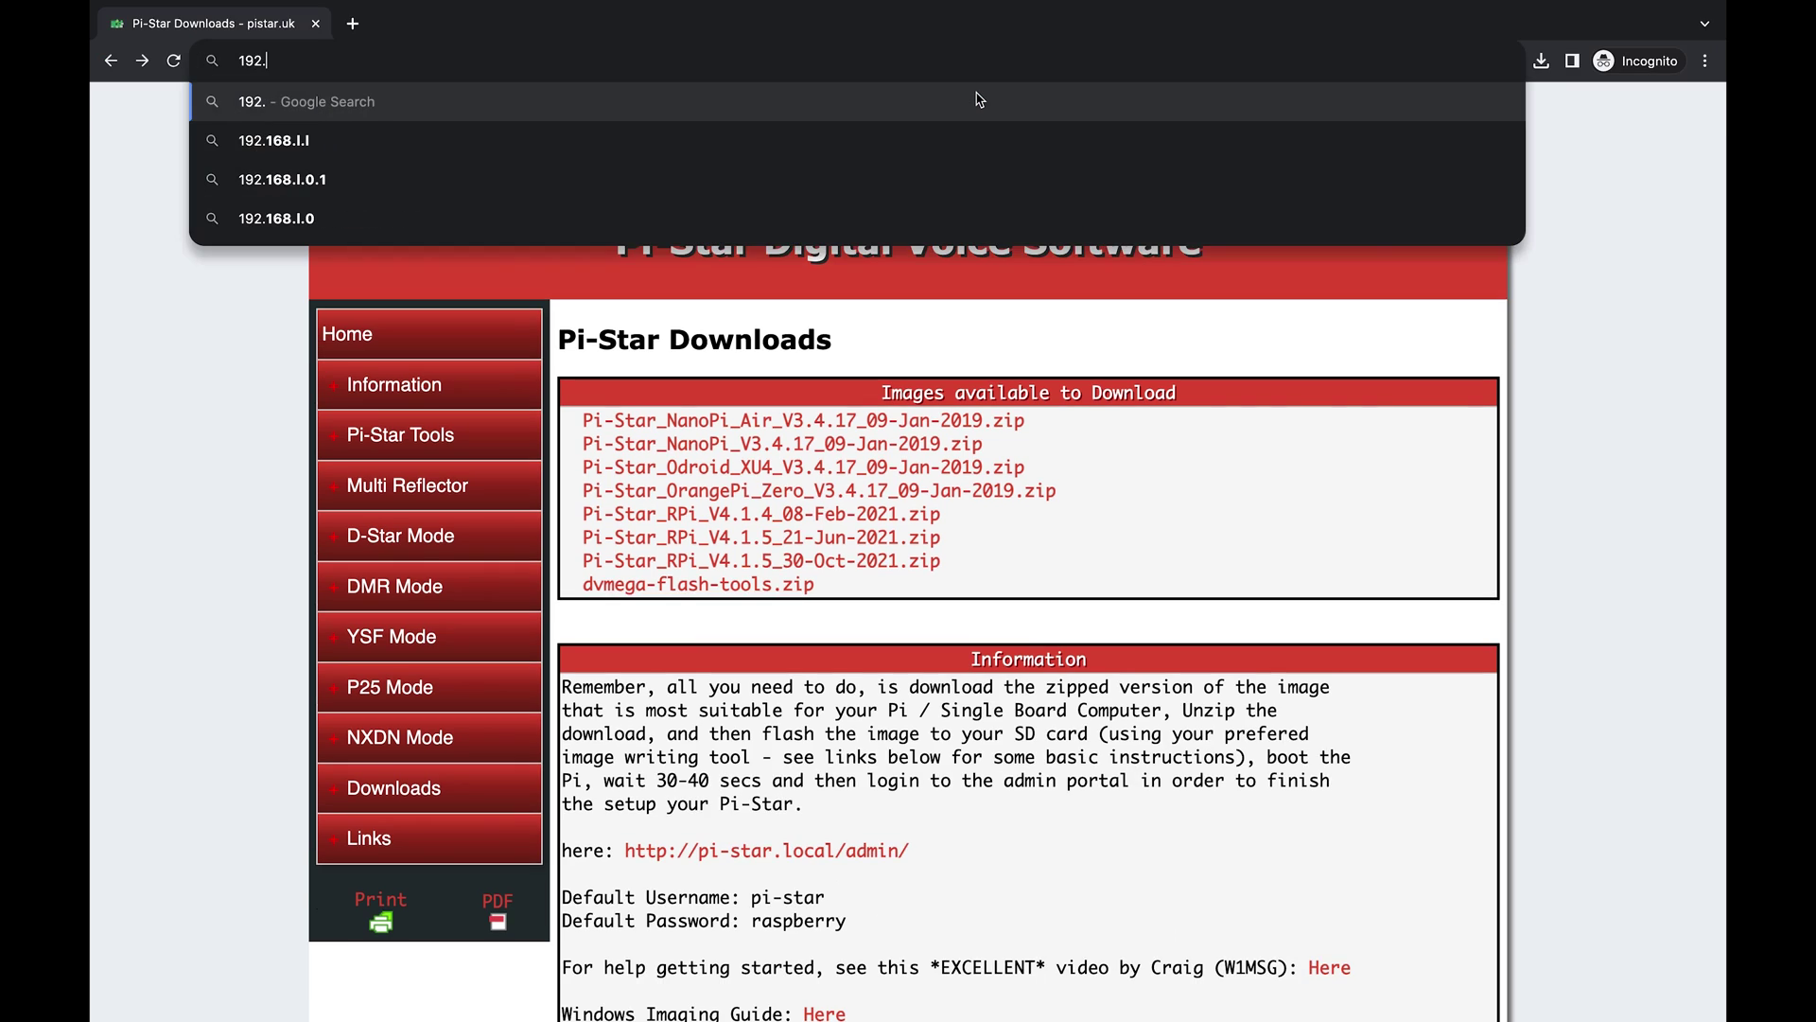
text(168.)
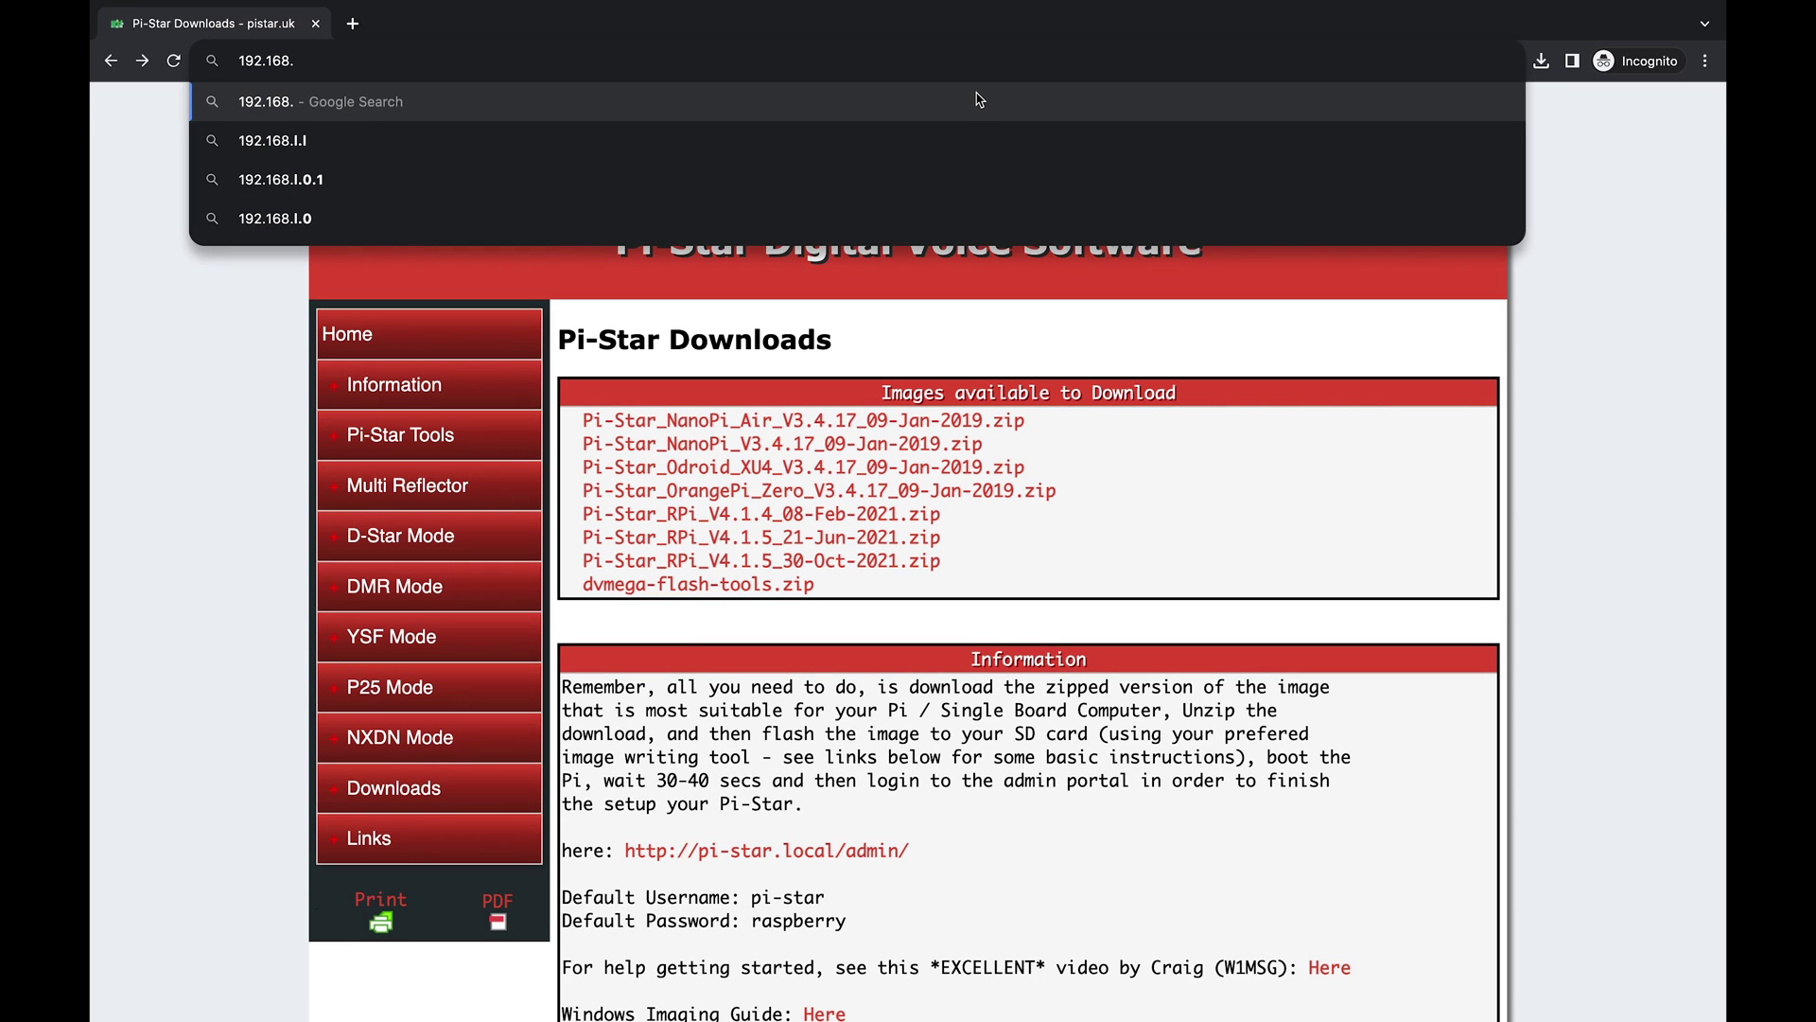
text(50)
text(.1)
key(Return)
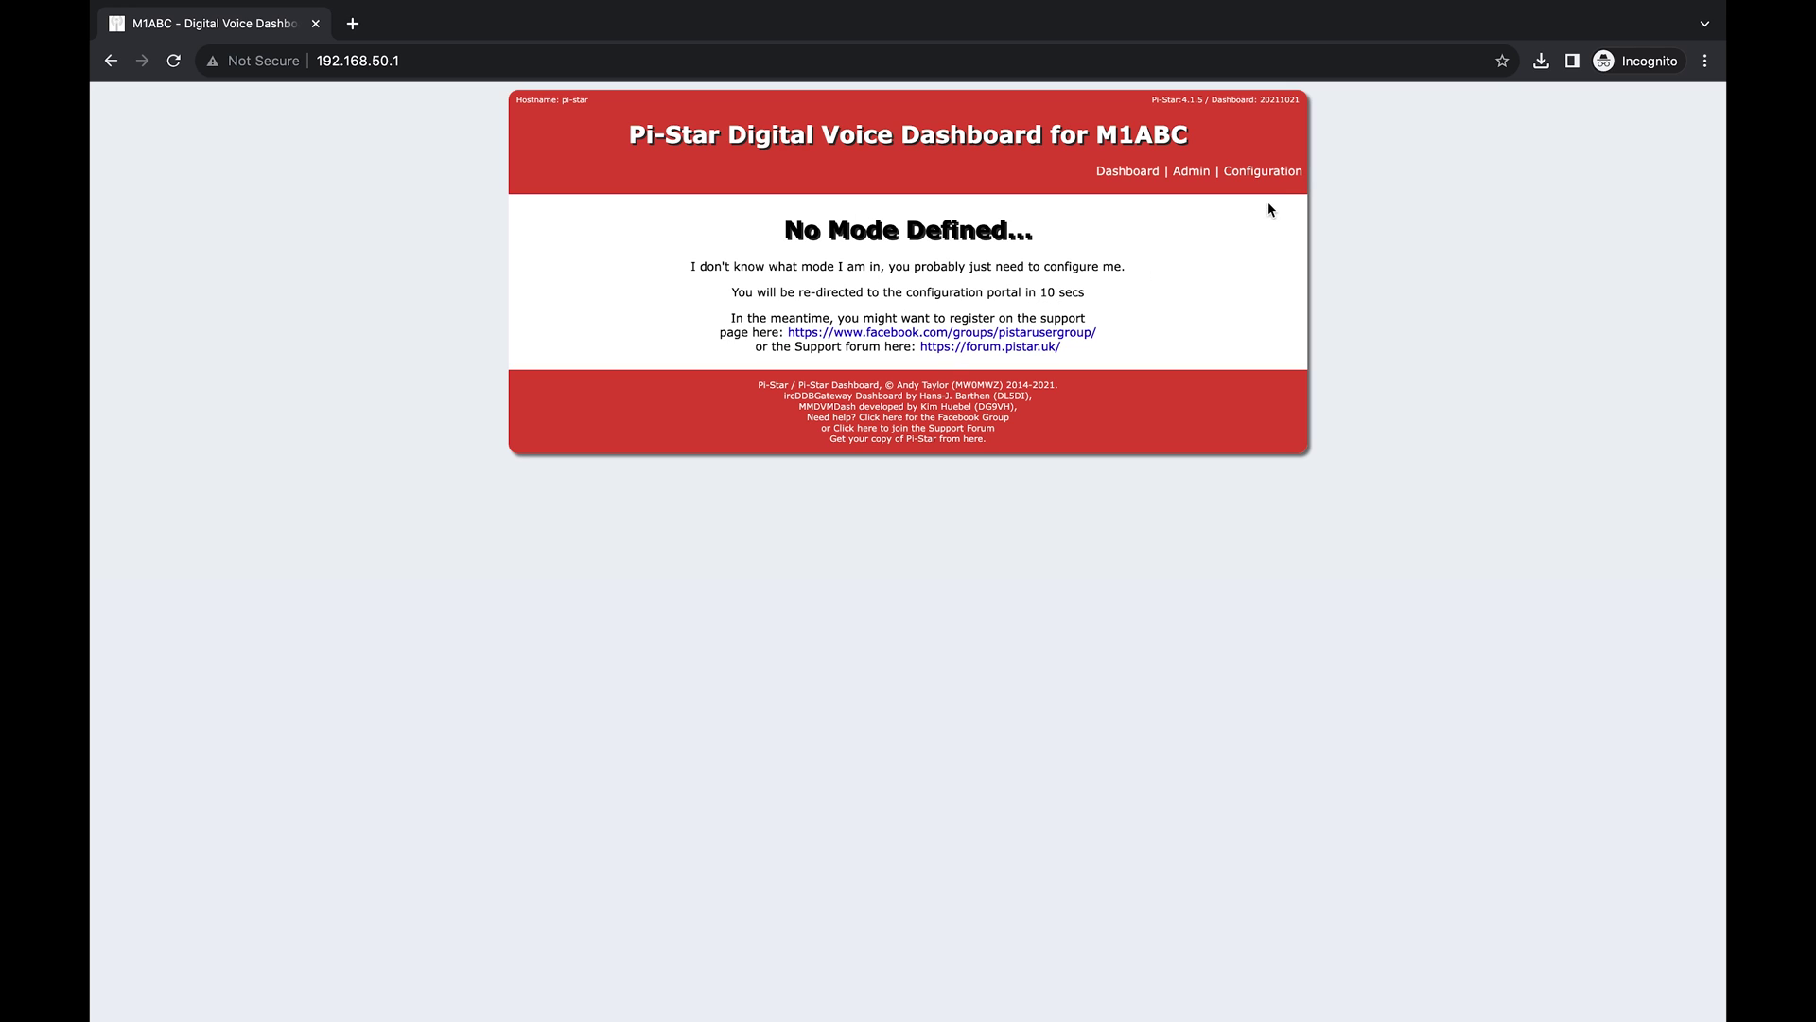
Go to Configuration's Wireless section and add ASeriesOfTubes as a saved network.
click(1274, 177)
scroll(915, 615, down, 5)
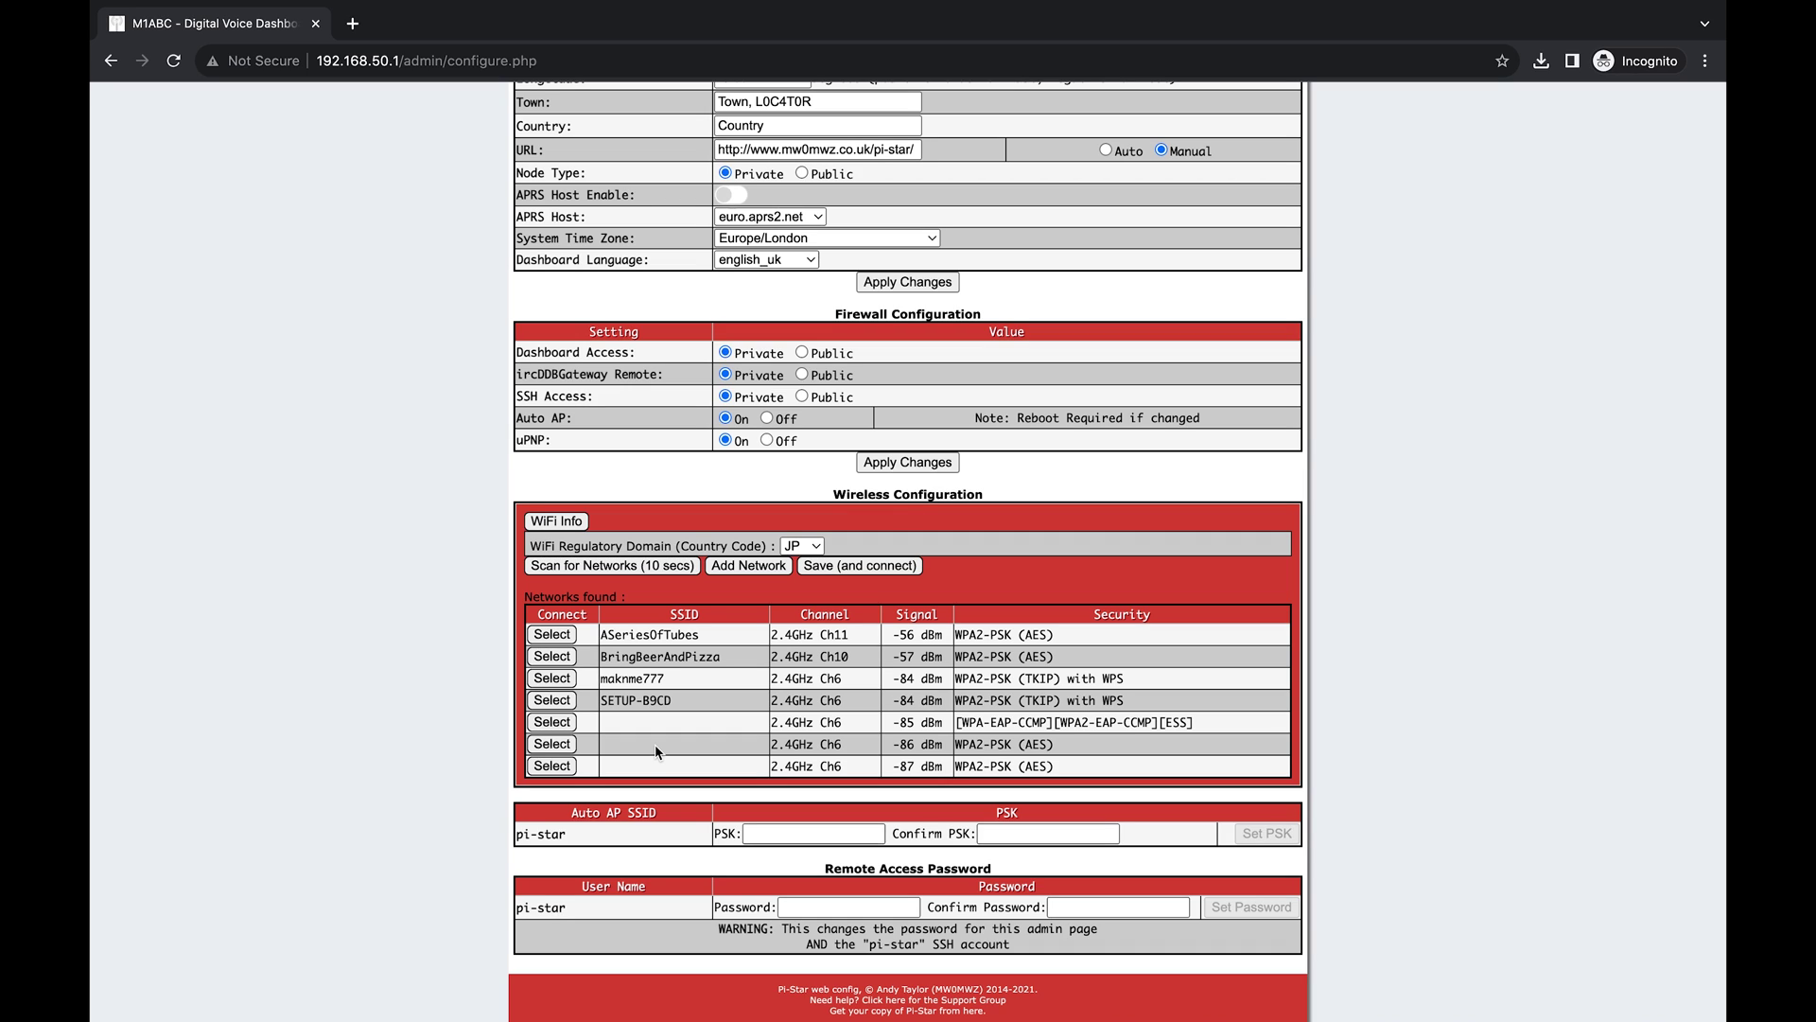
click(567, 636)
Enter the ASeriesOfTubes Wi-Fi password, set regulatory domain US, and save and connect.
click(668, 601)
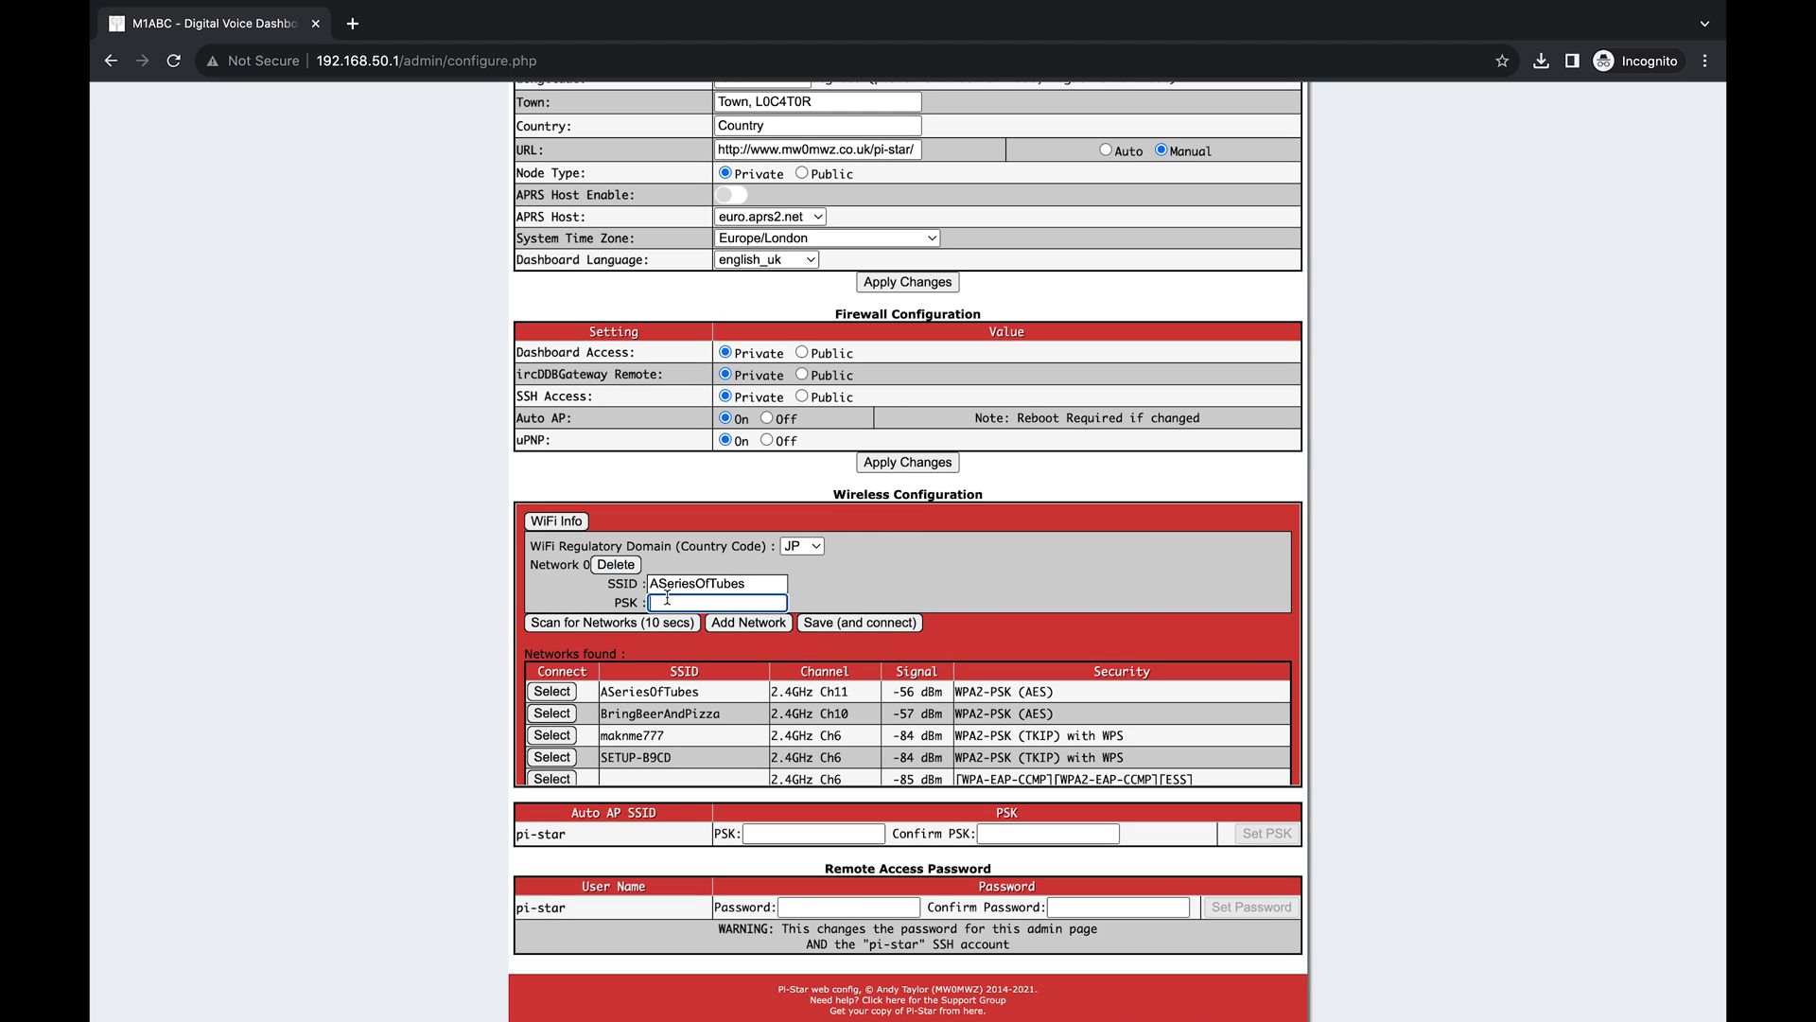
click(809, 546)
scroll(793, 831, down, 10)
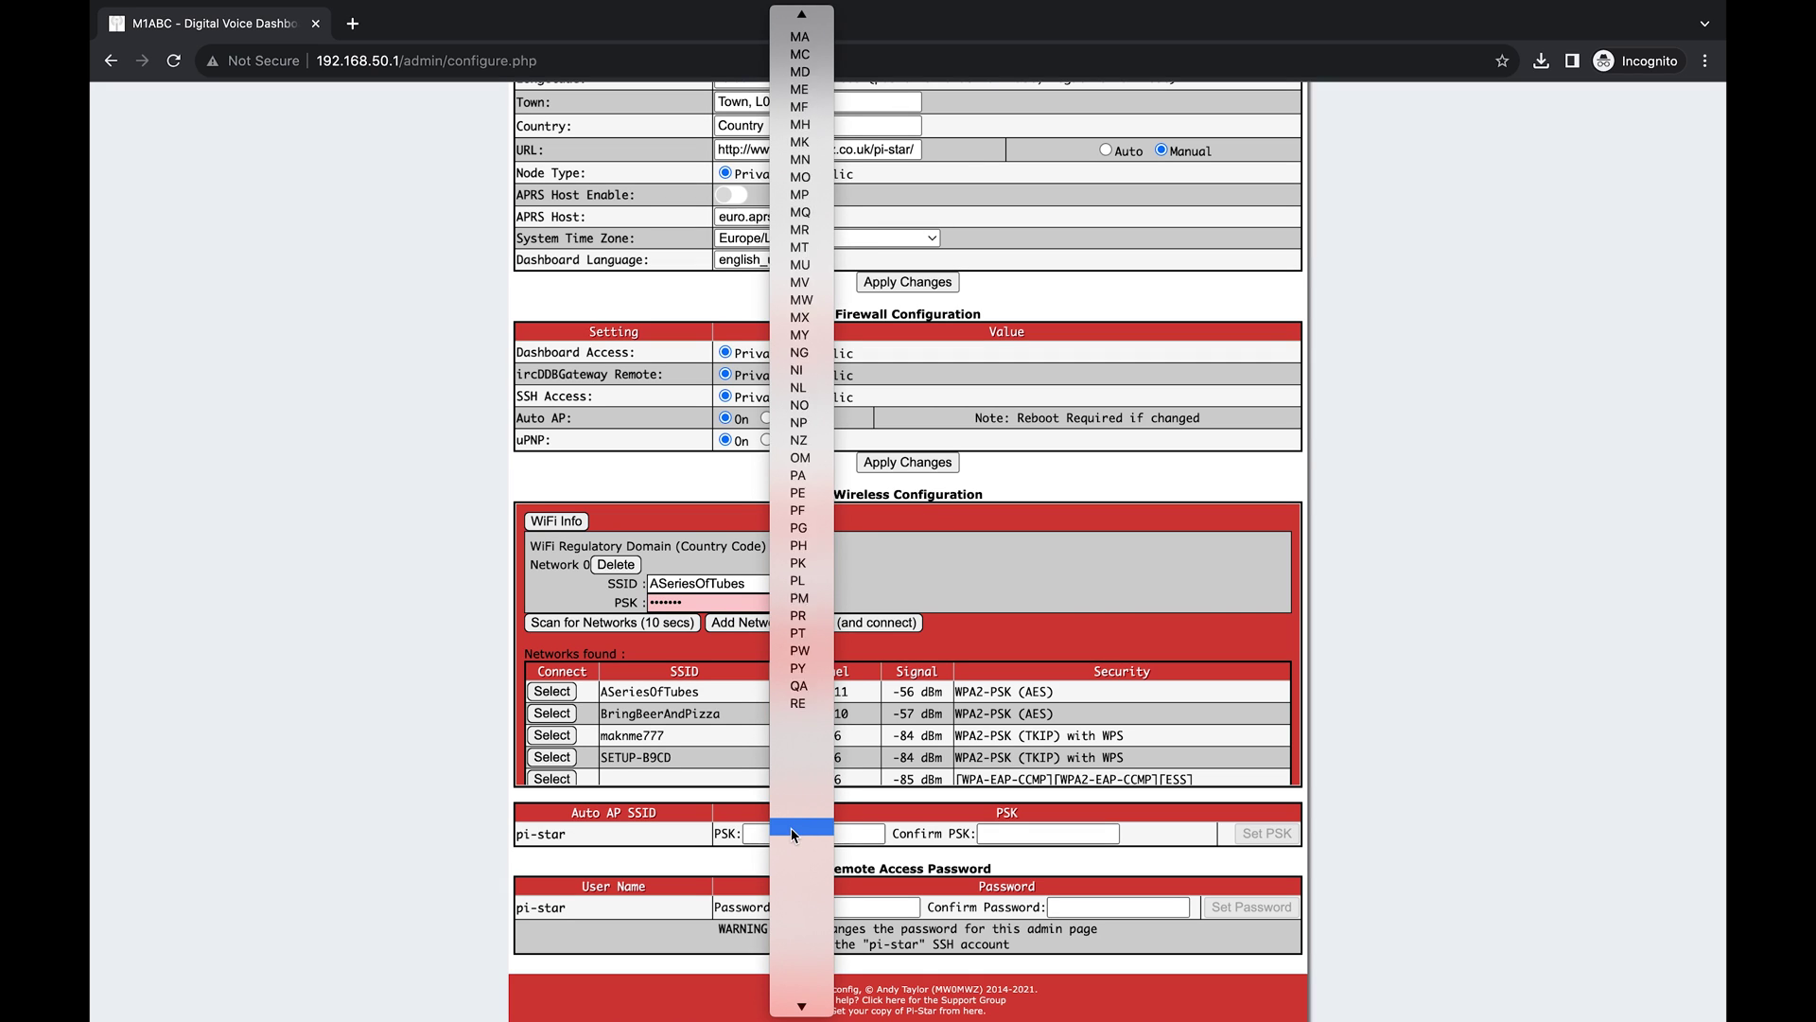
click(798, 774)
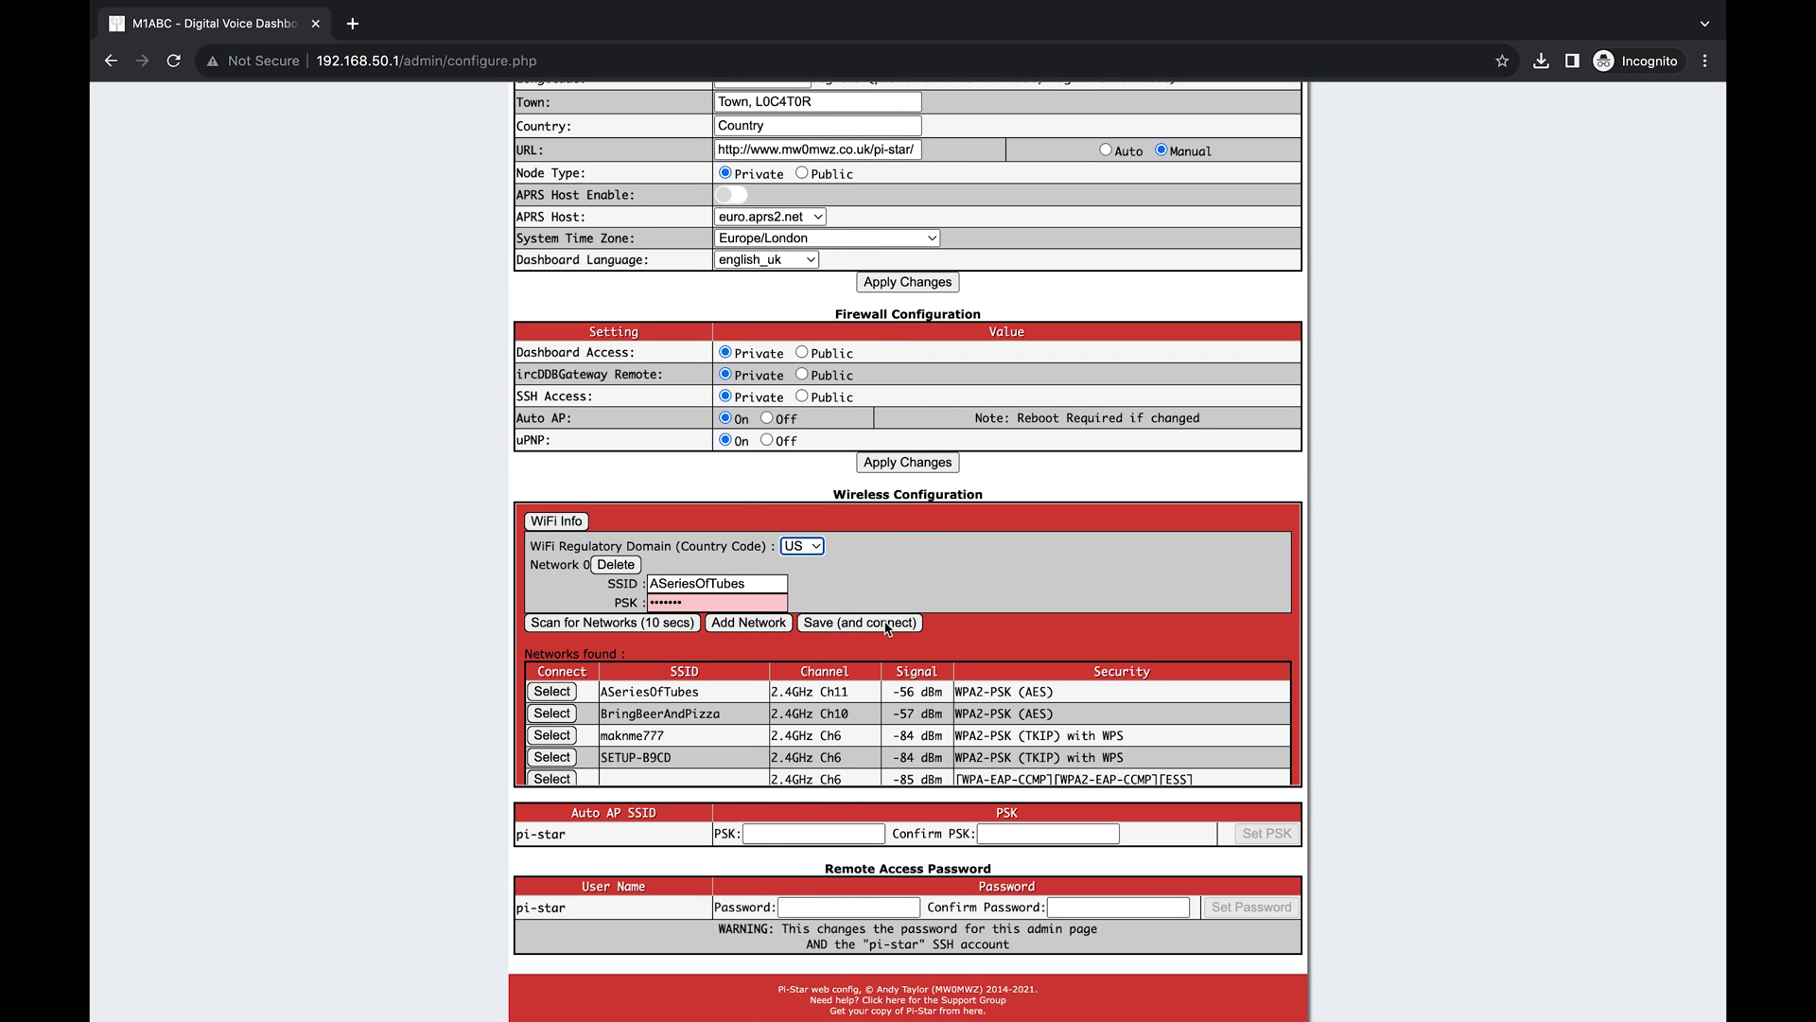
click(886, 623)
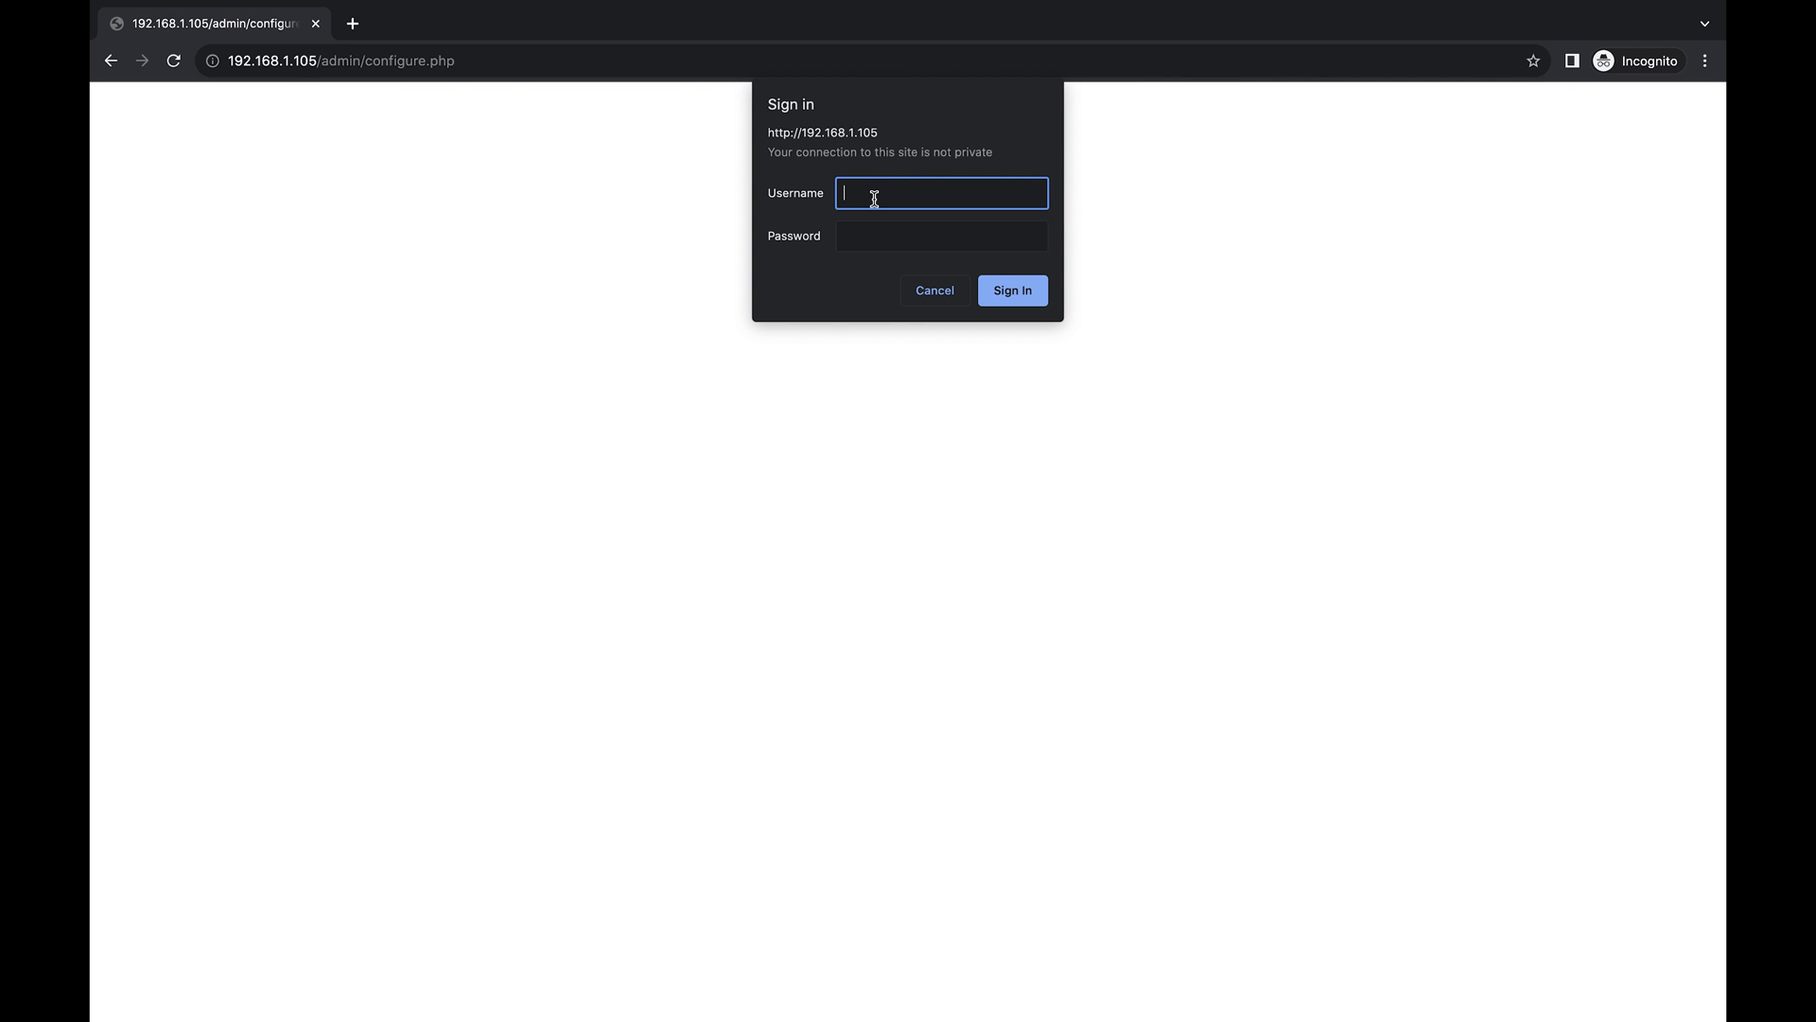
Sign in to the configuration page with the Pi-Star username and password.
text(pi-star)
key(Tab)
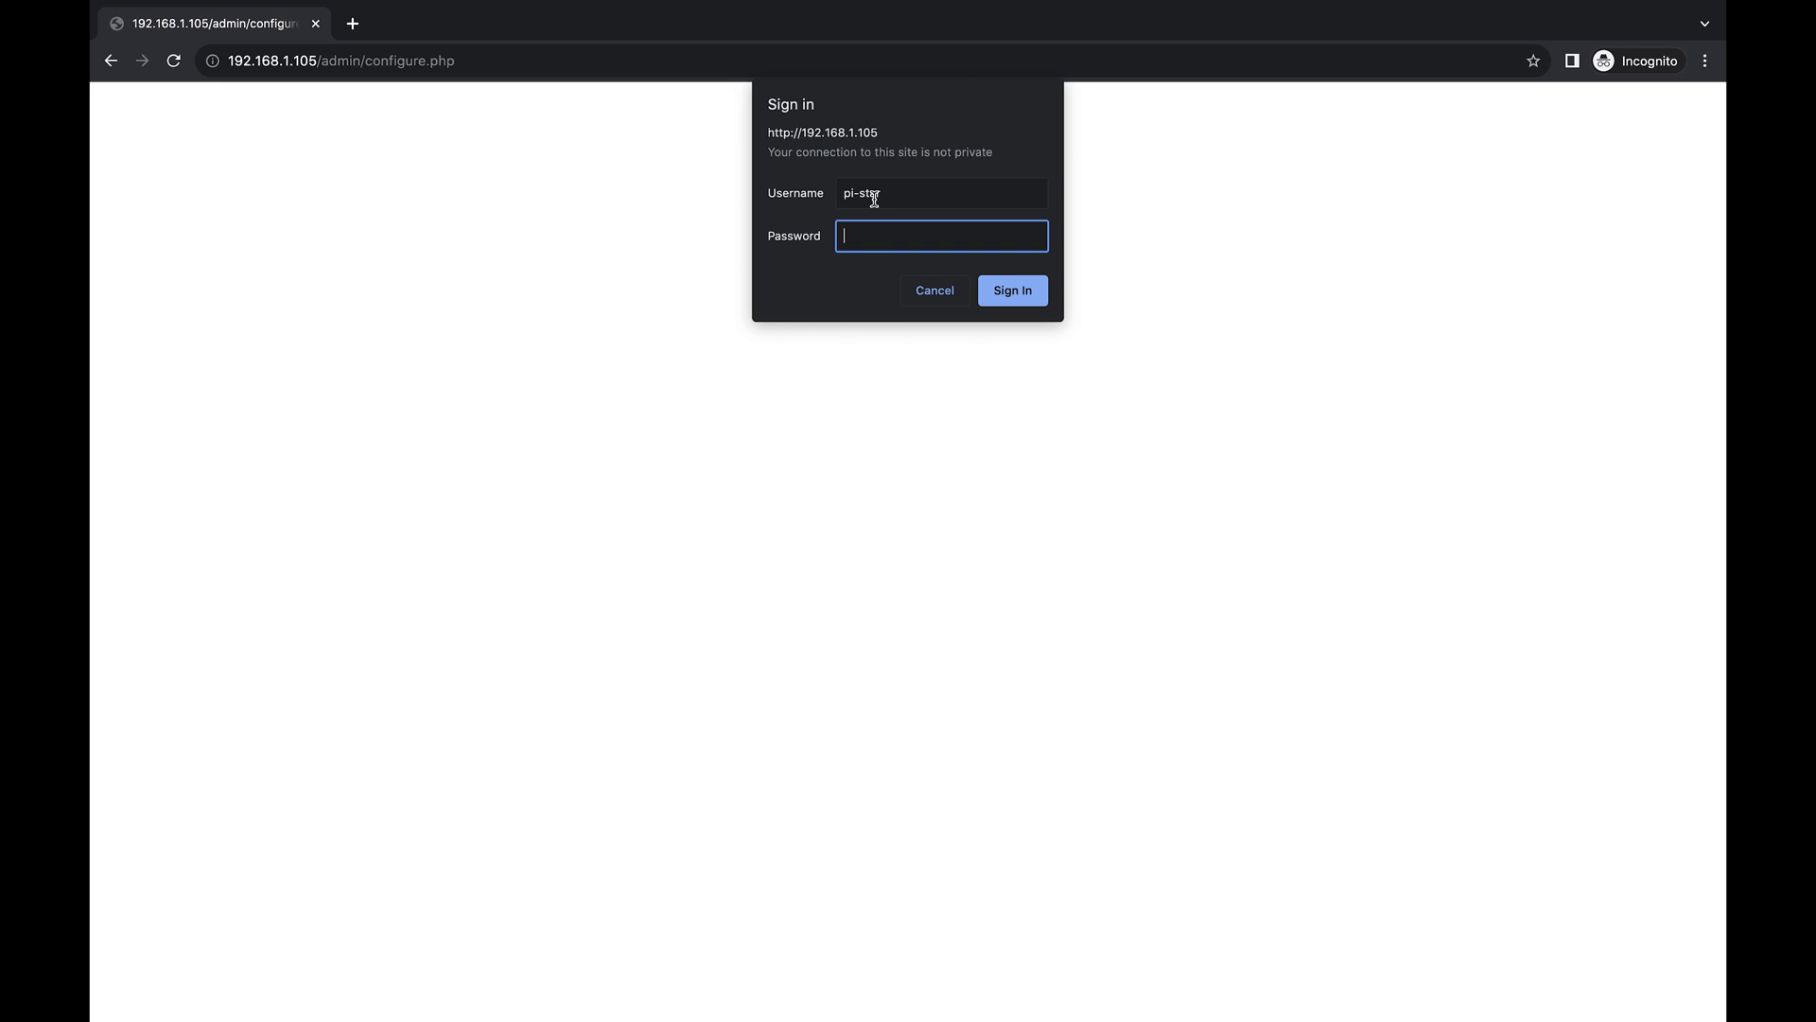
text(raspberry)
click(1000, 295)
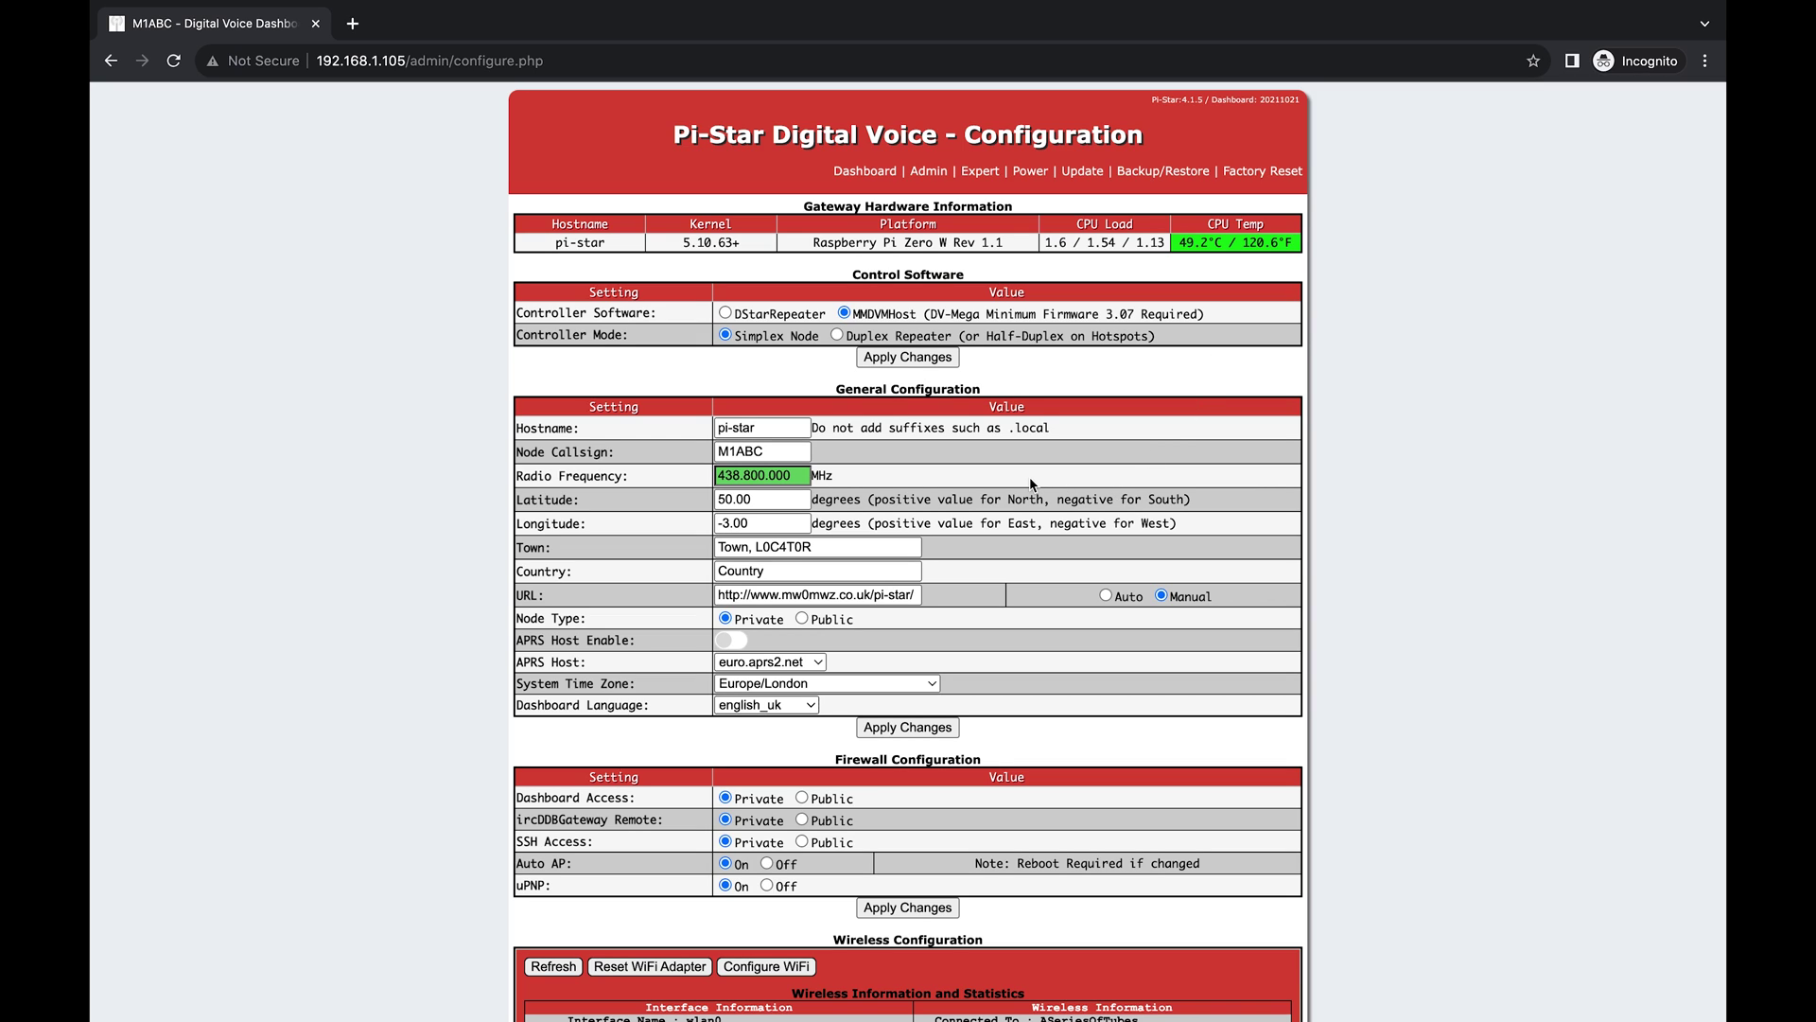
Select the existing M1ABC callsign and the Town placeholder for replacement.
click(783, 453)
drag(782, 455, 655, 438)
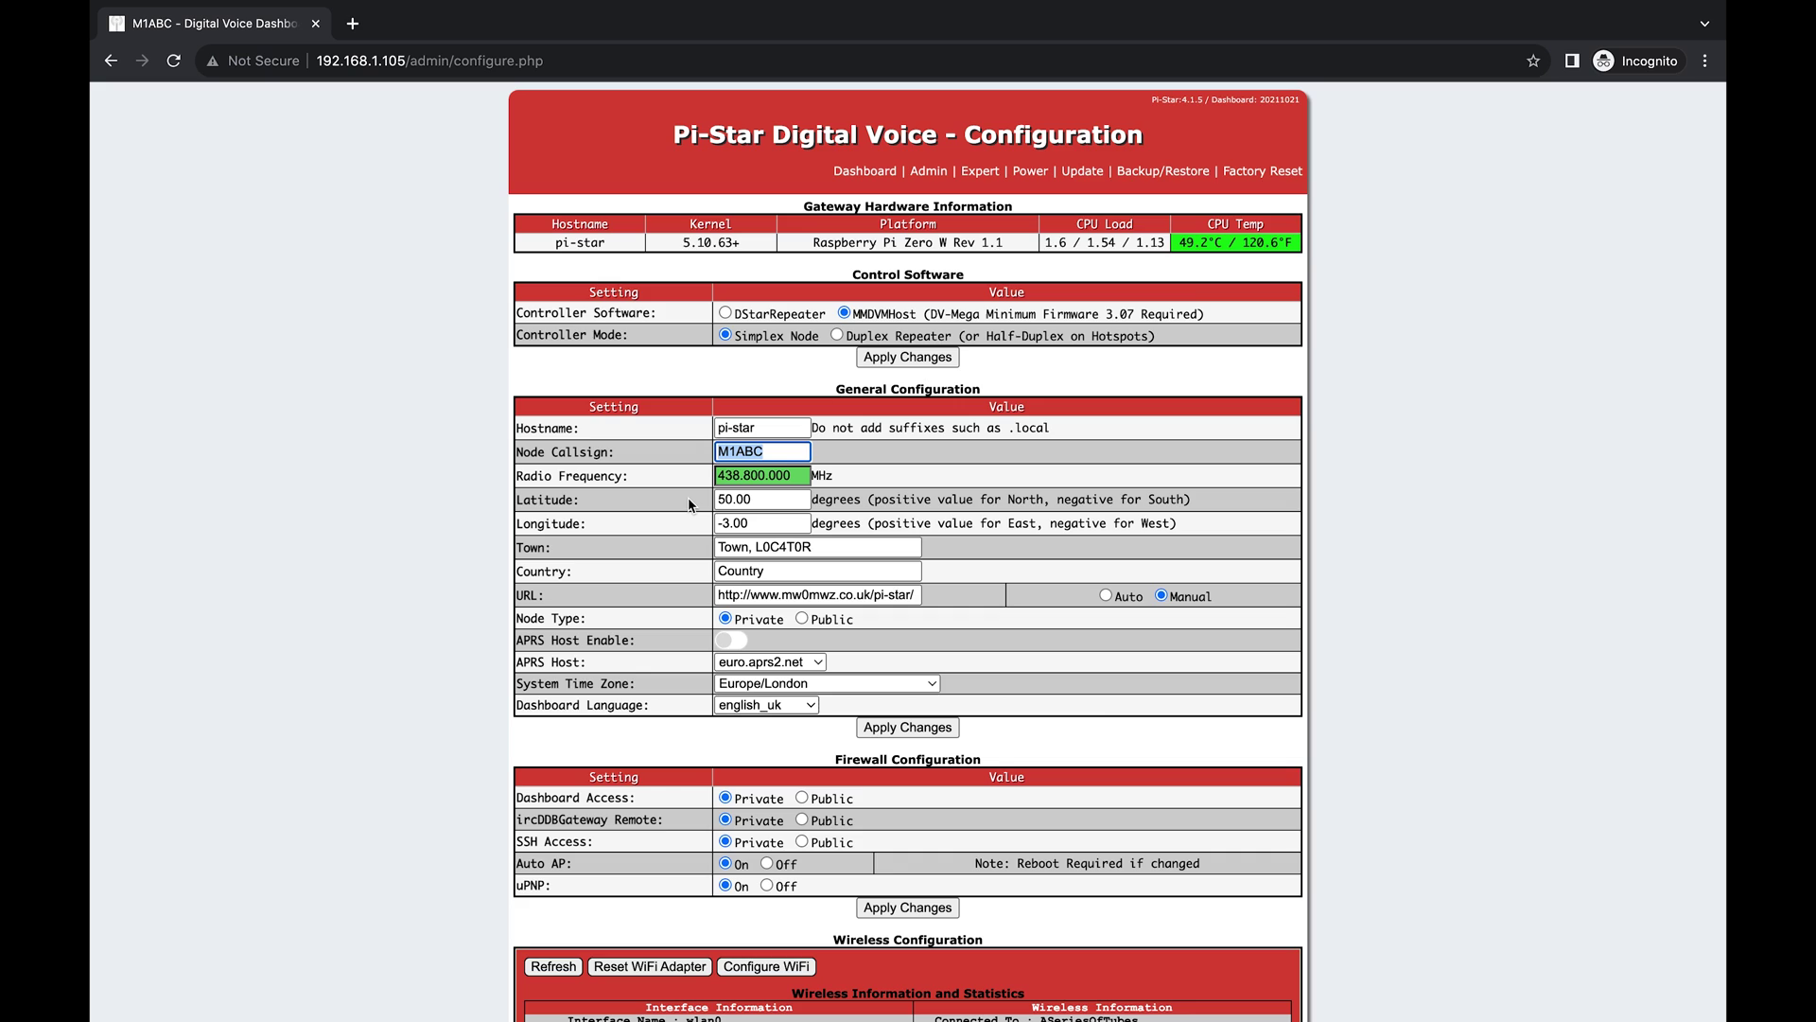
scroll(688, 500, down, 2)
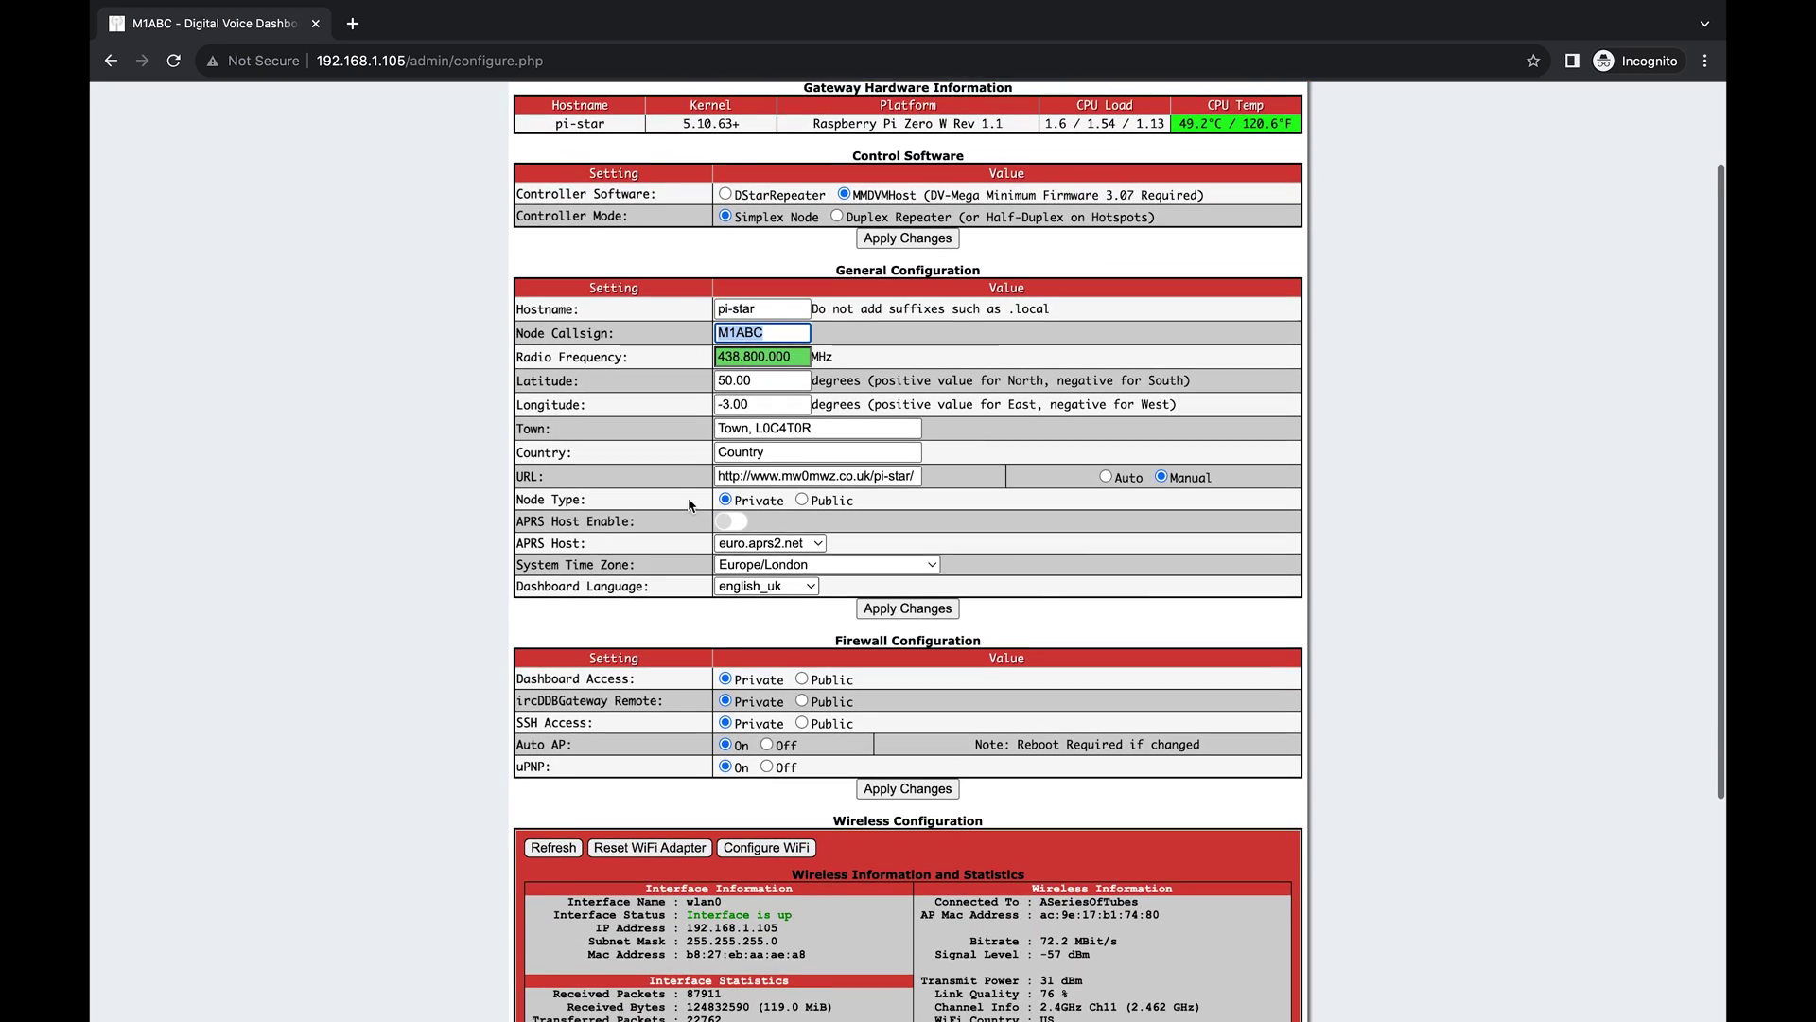
scroll(689, 497, down, 1)
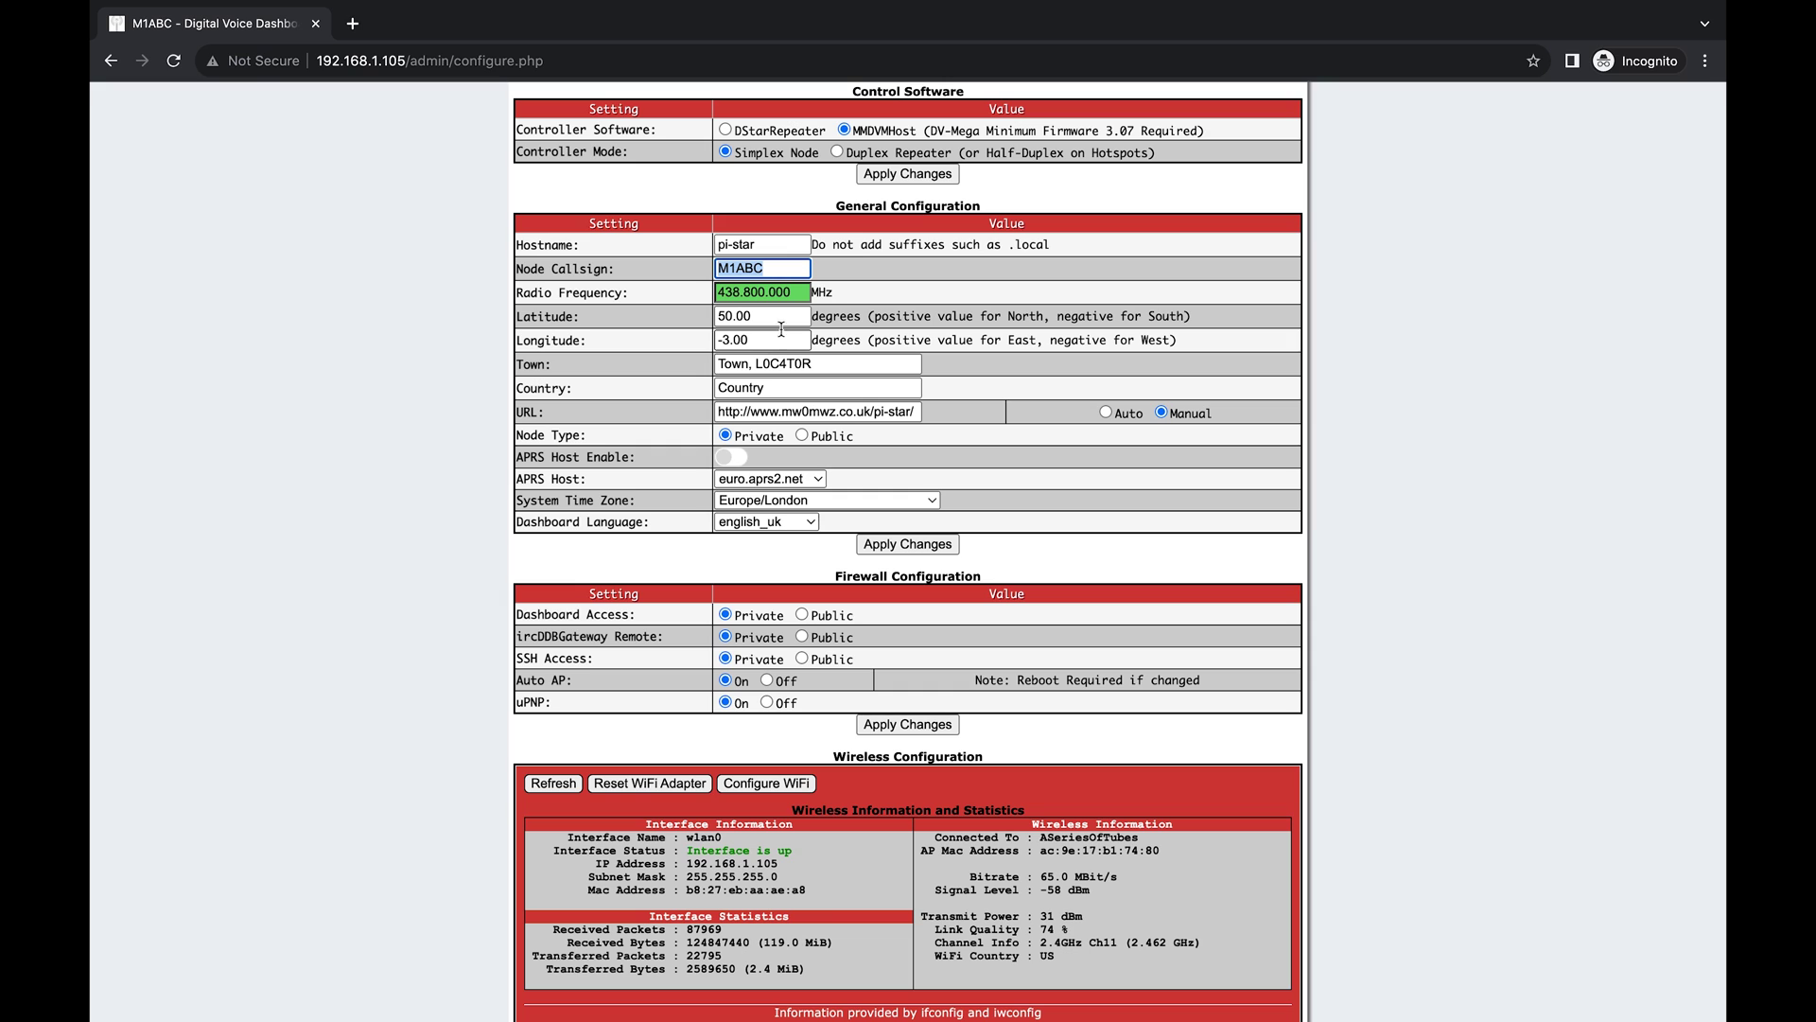
double_click(743, 363)
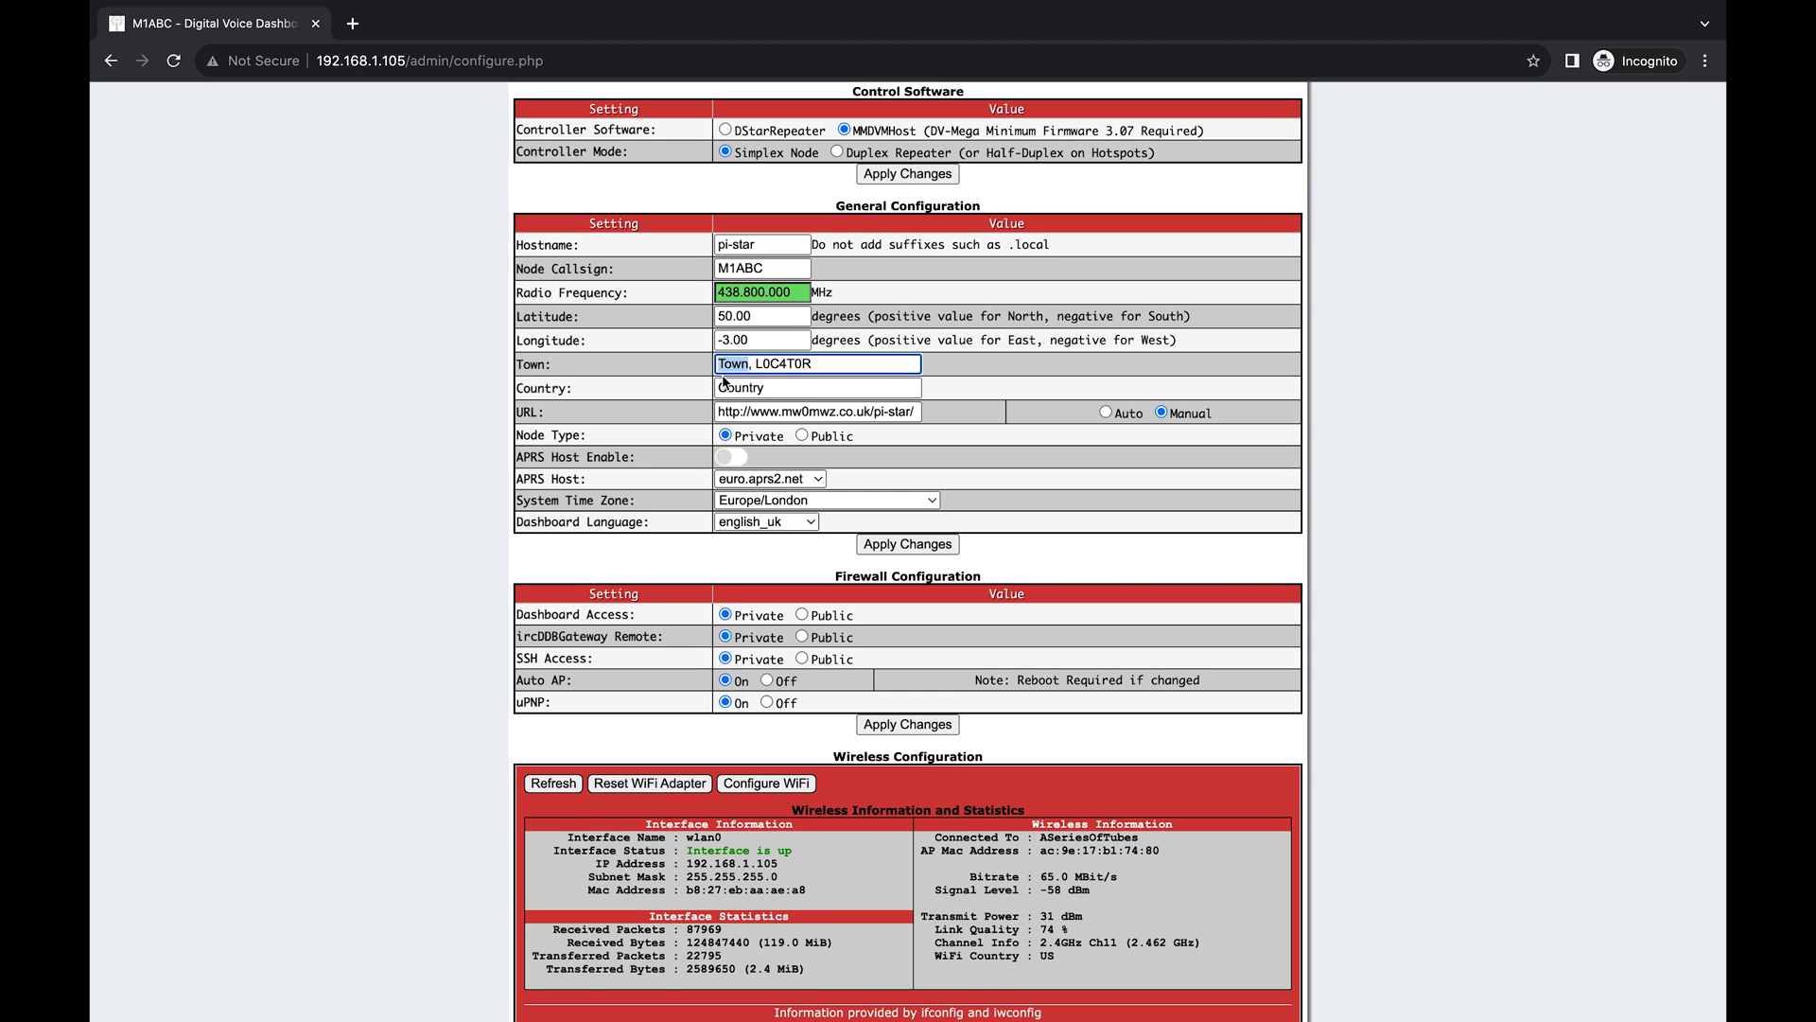
scroll(725, 382, down, 2)
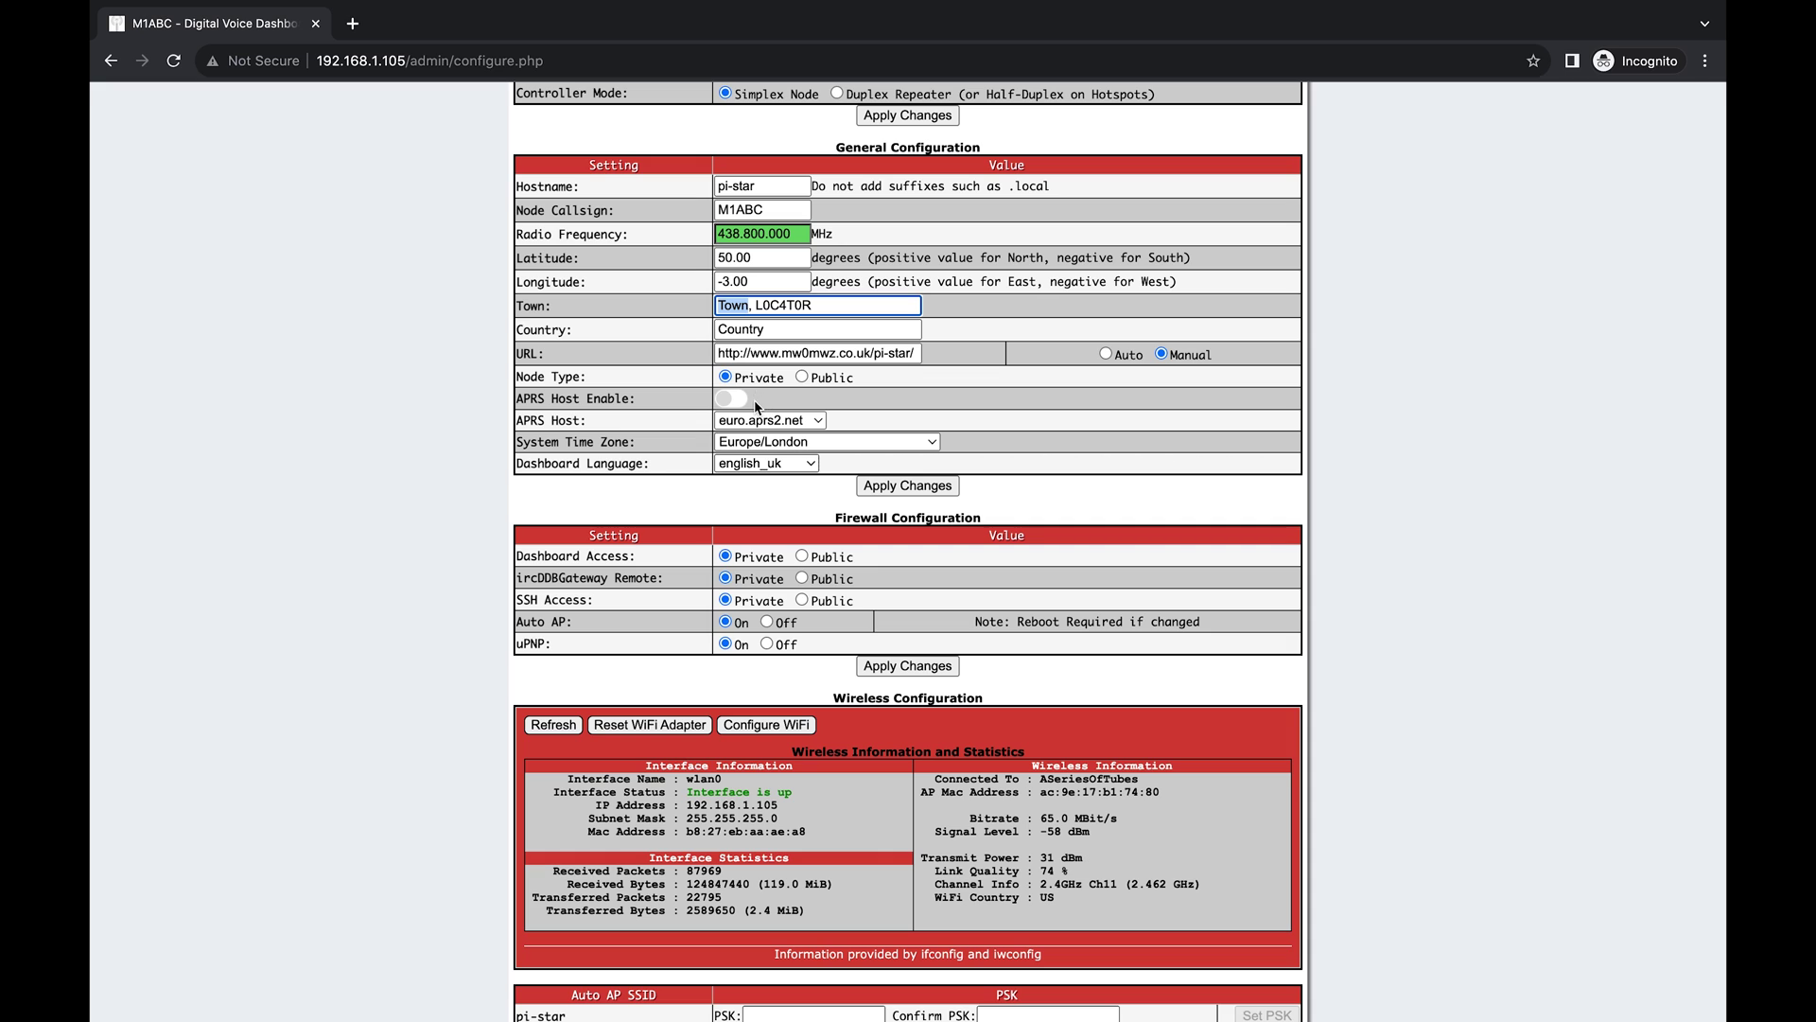
scroll(753, 405, down, 4)
Set time zone America/Phoenix and dashboard language english_us, then apply changes.
click(785, 308)
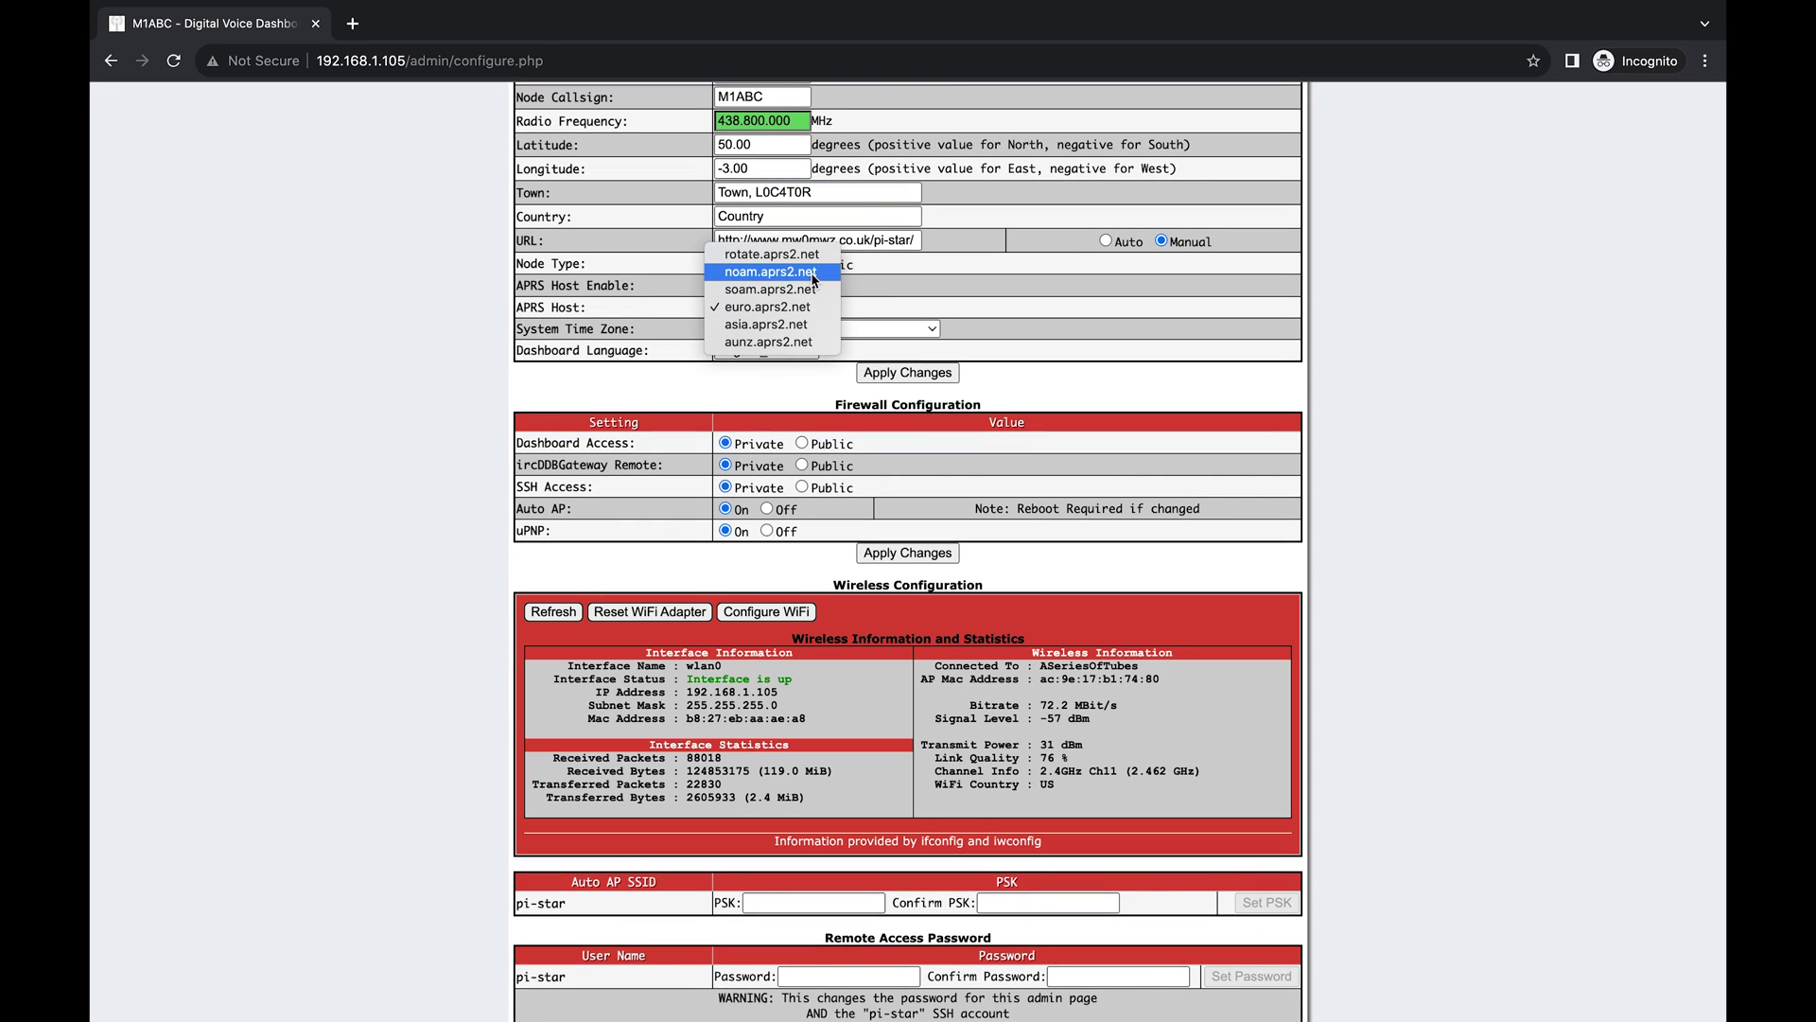
click(814, 323)
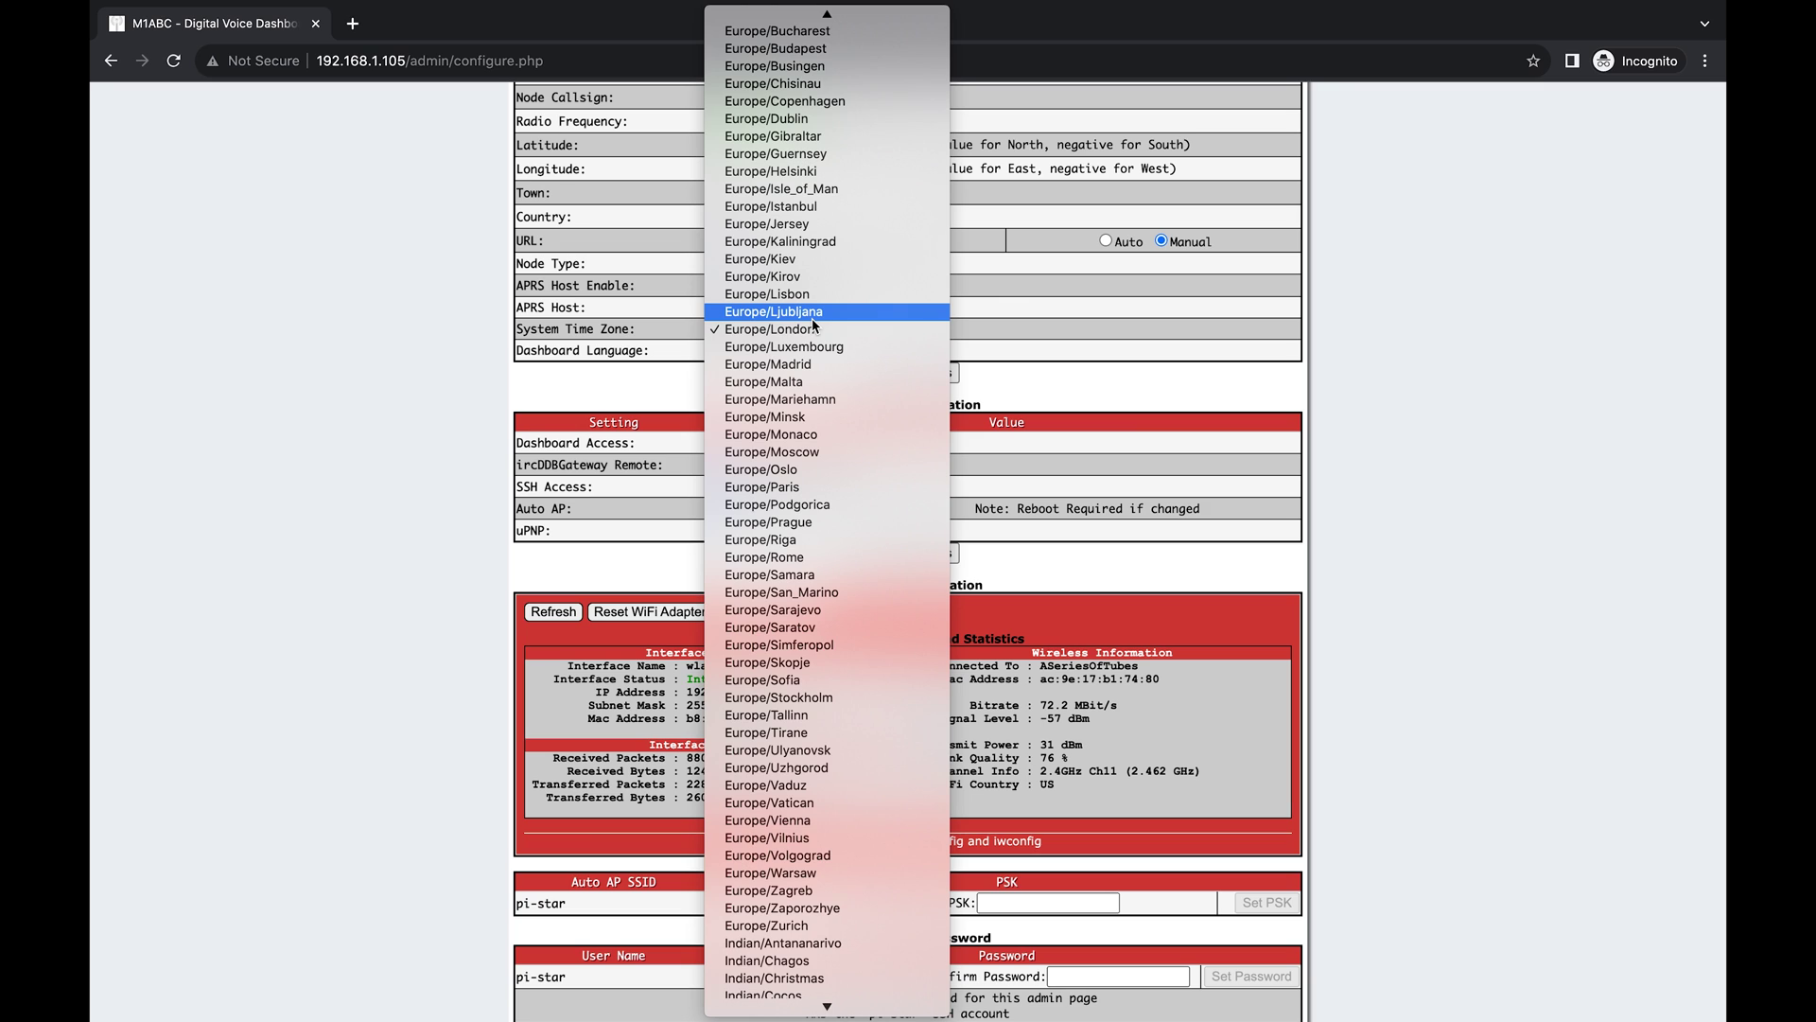
scroll(814, 324, up, 15)
key(Escape)
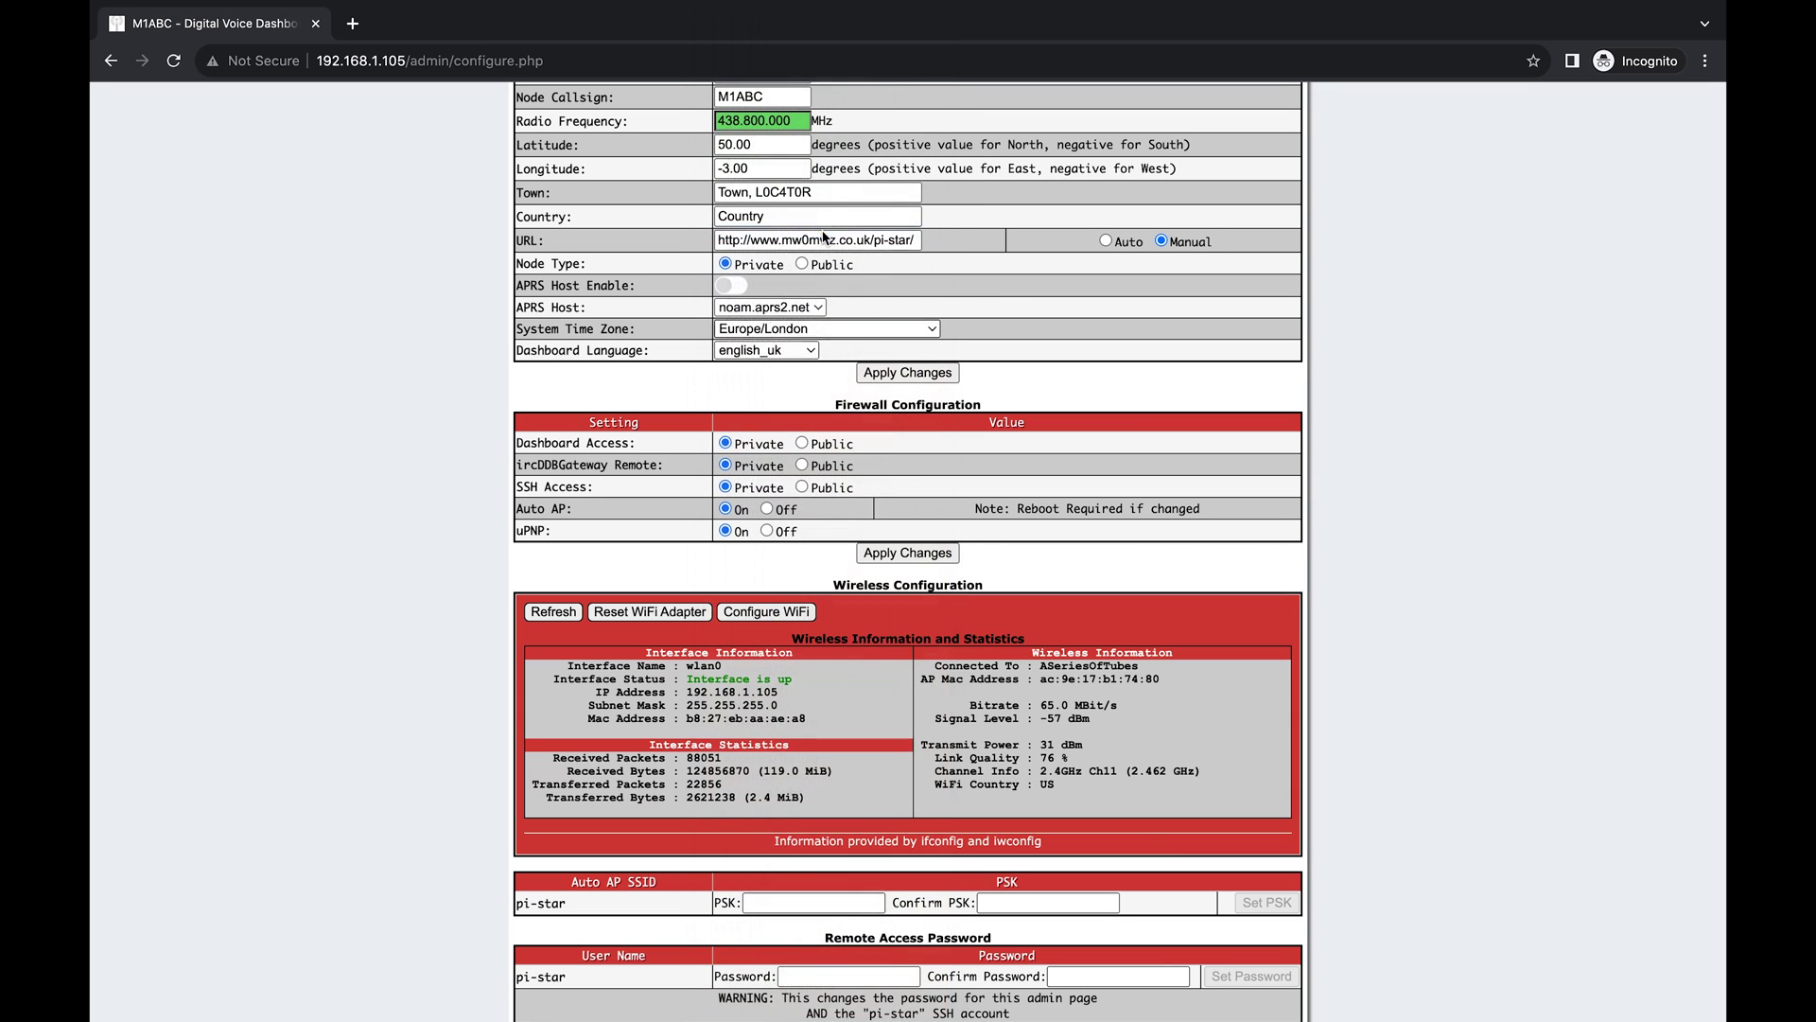
click(801, 355)
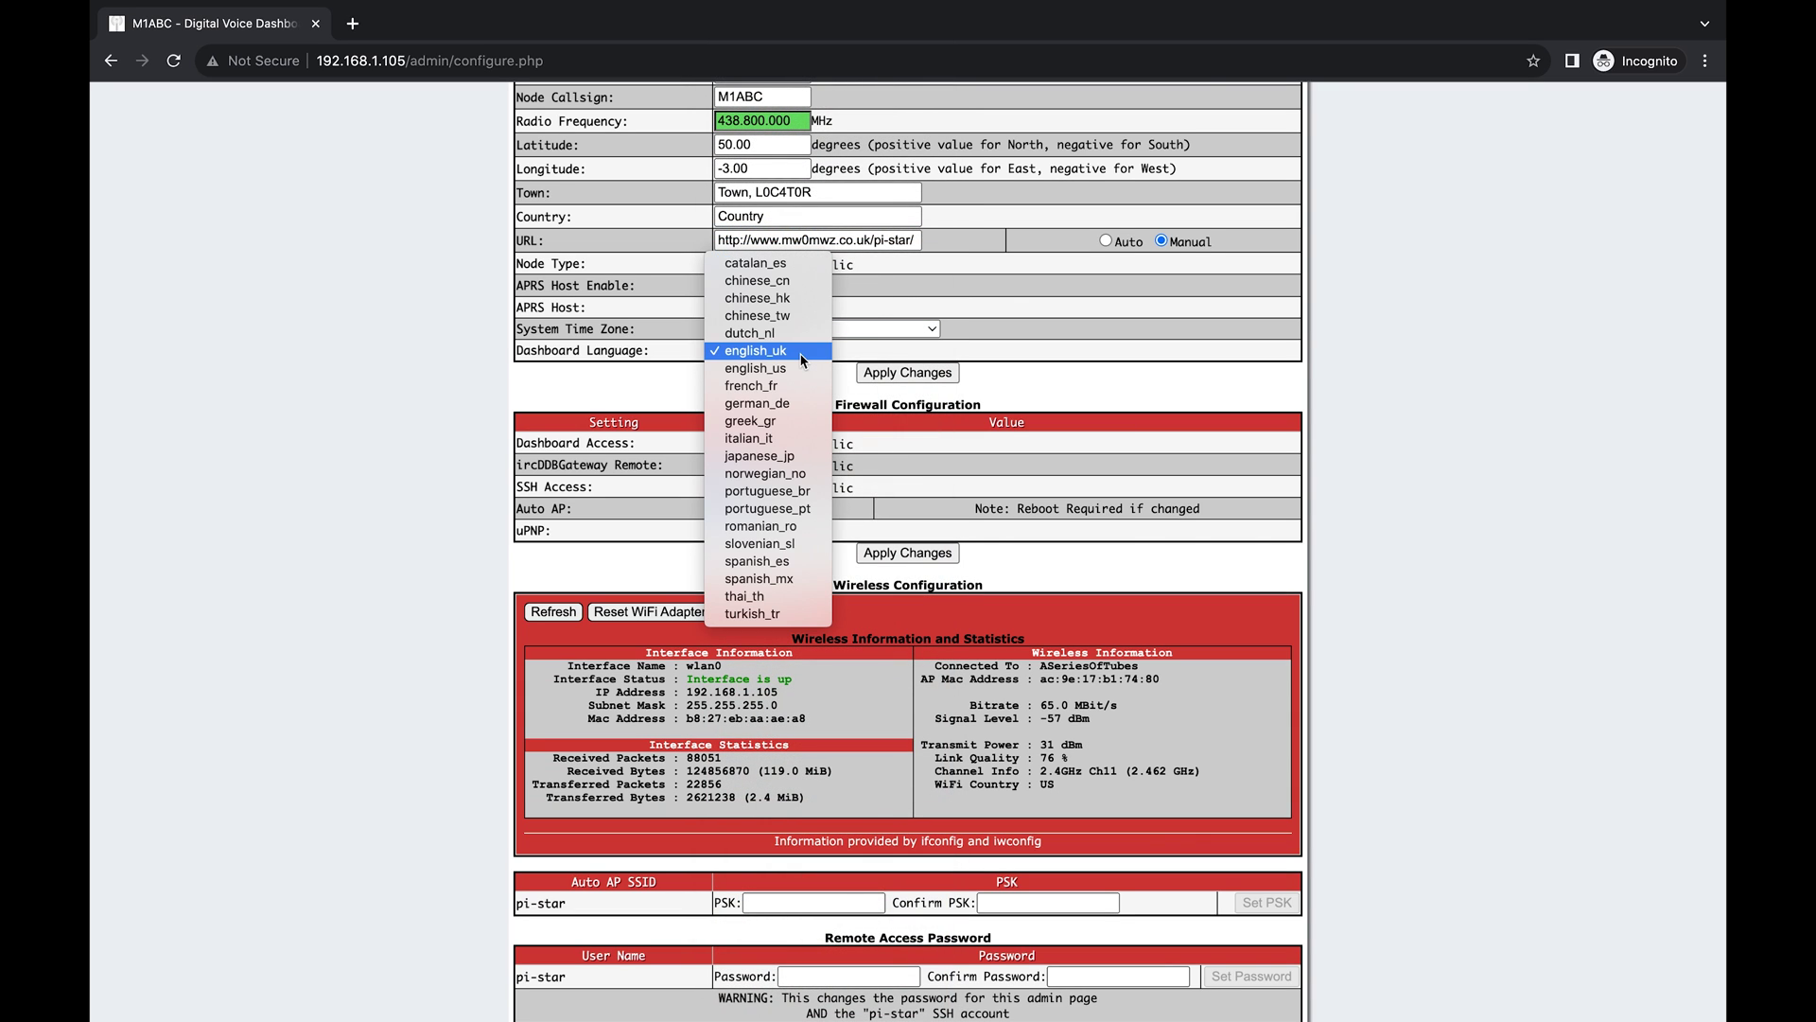
click(798, 369)
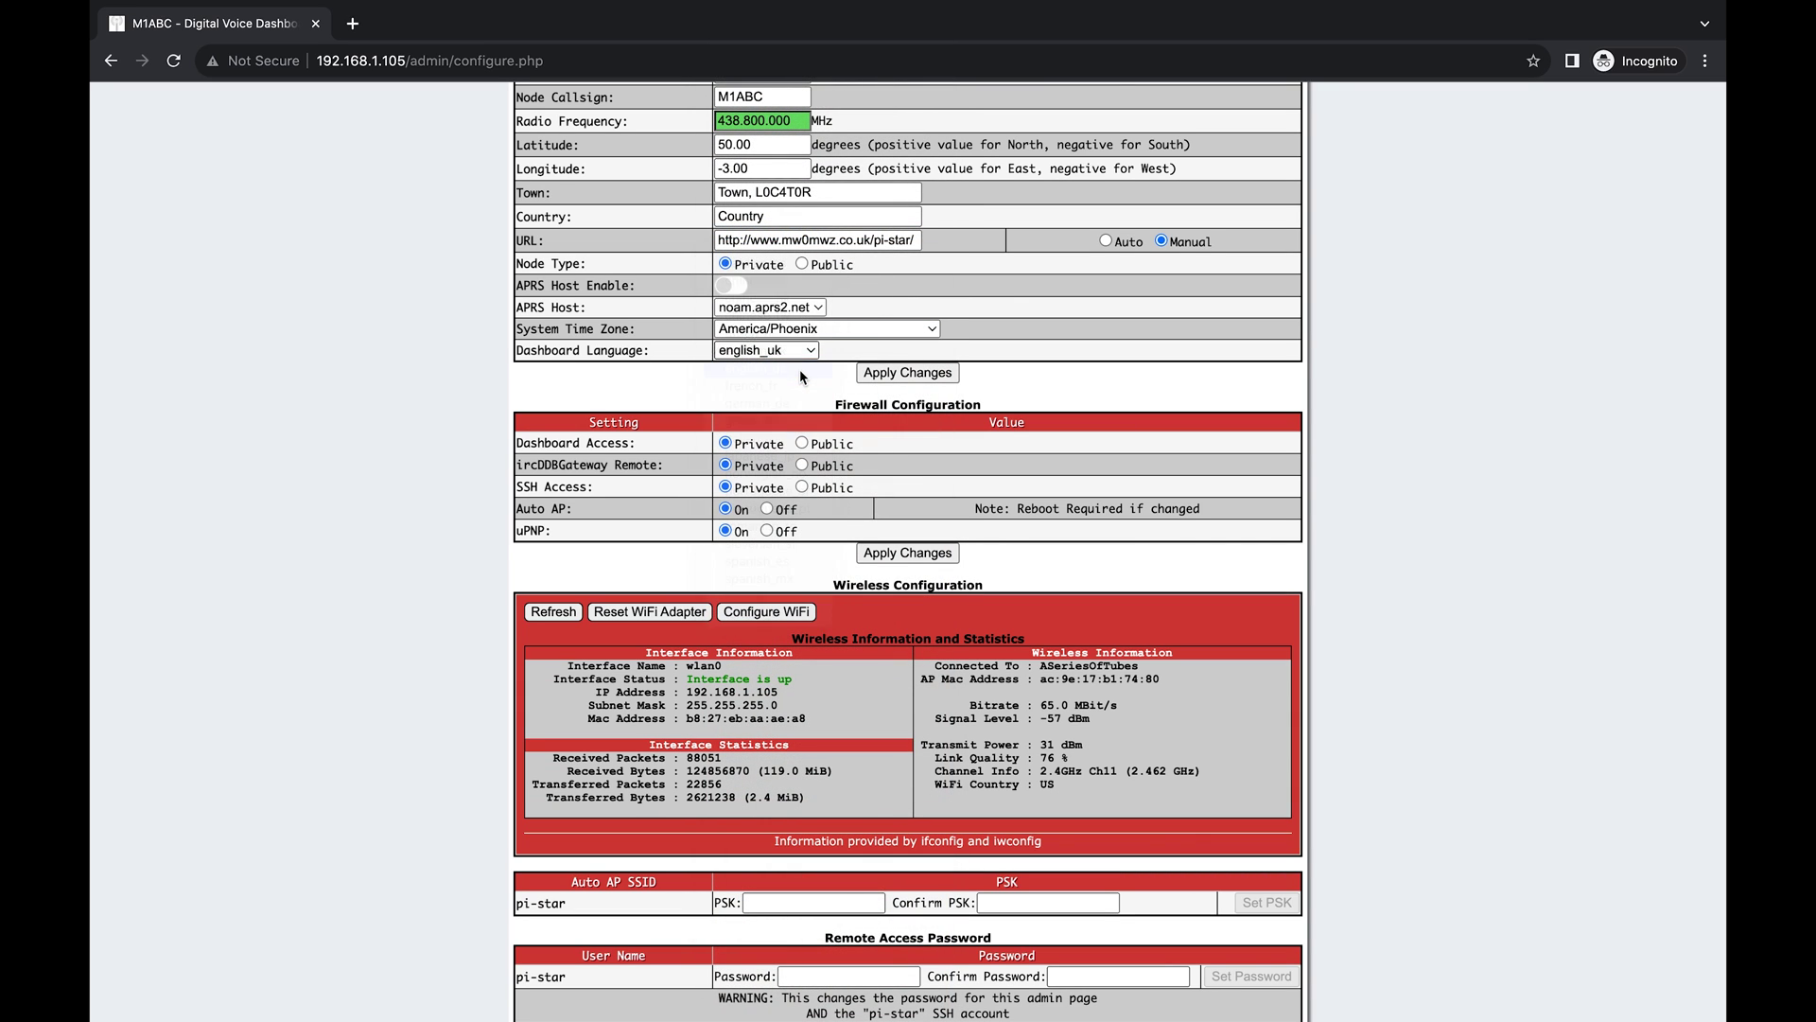
click(917, 379)
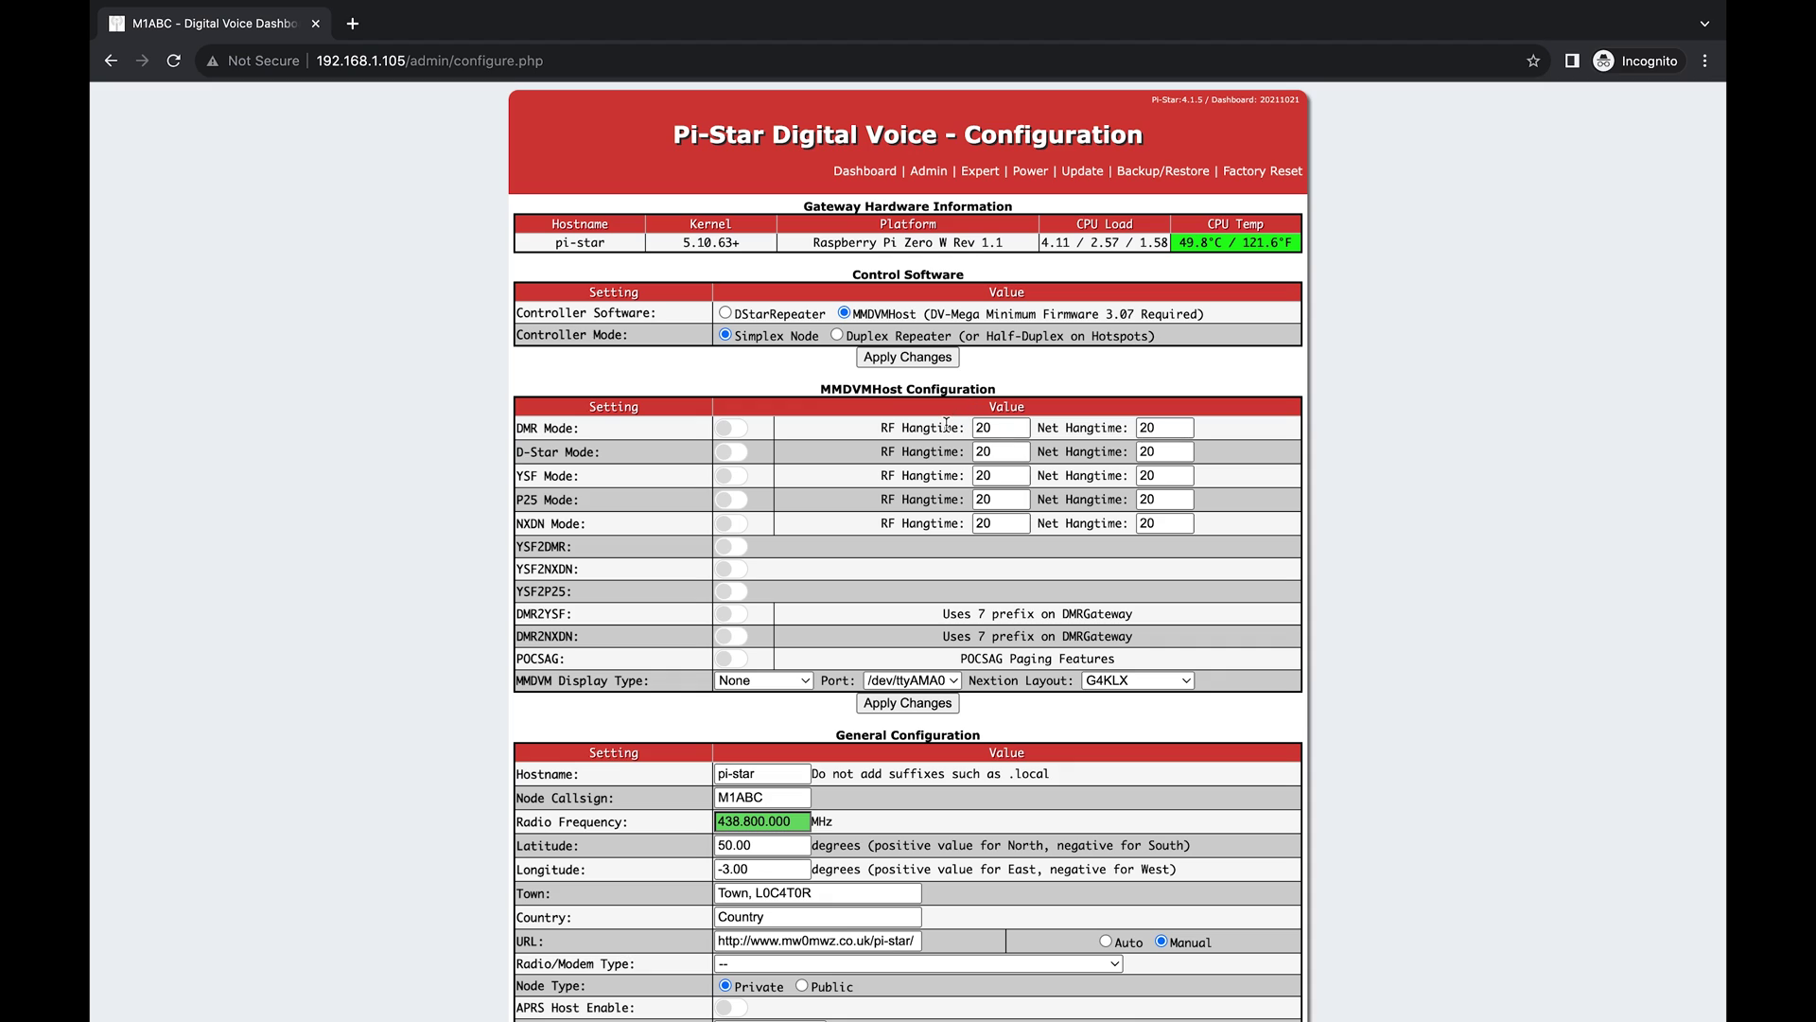
Set MMDVM Display Type to OLED Type 3 and apply it.
click(770, 681)
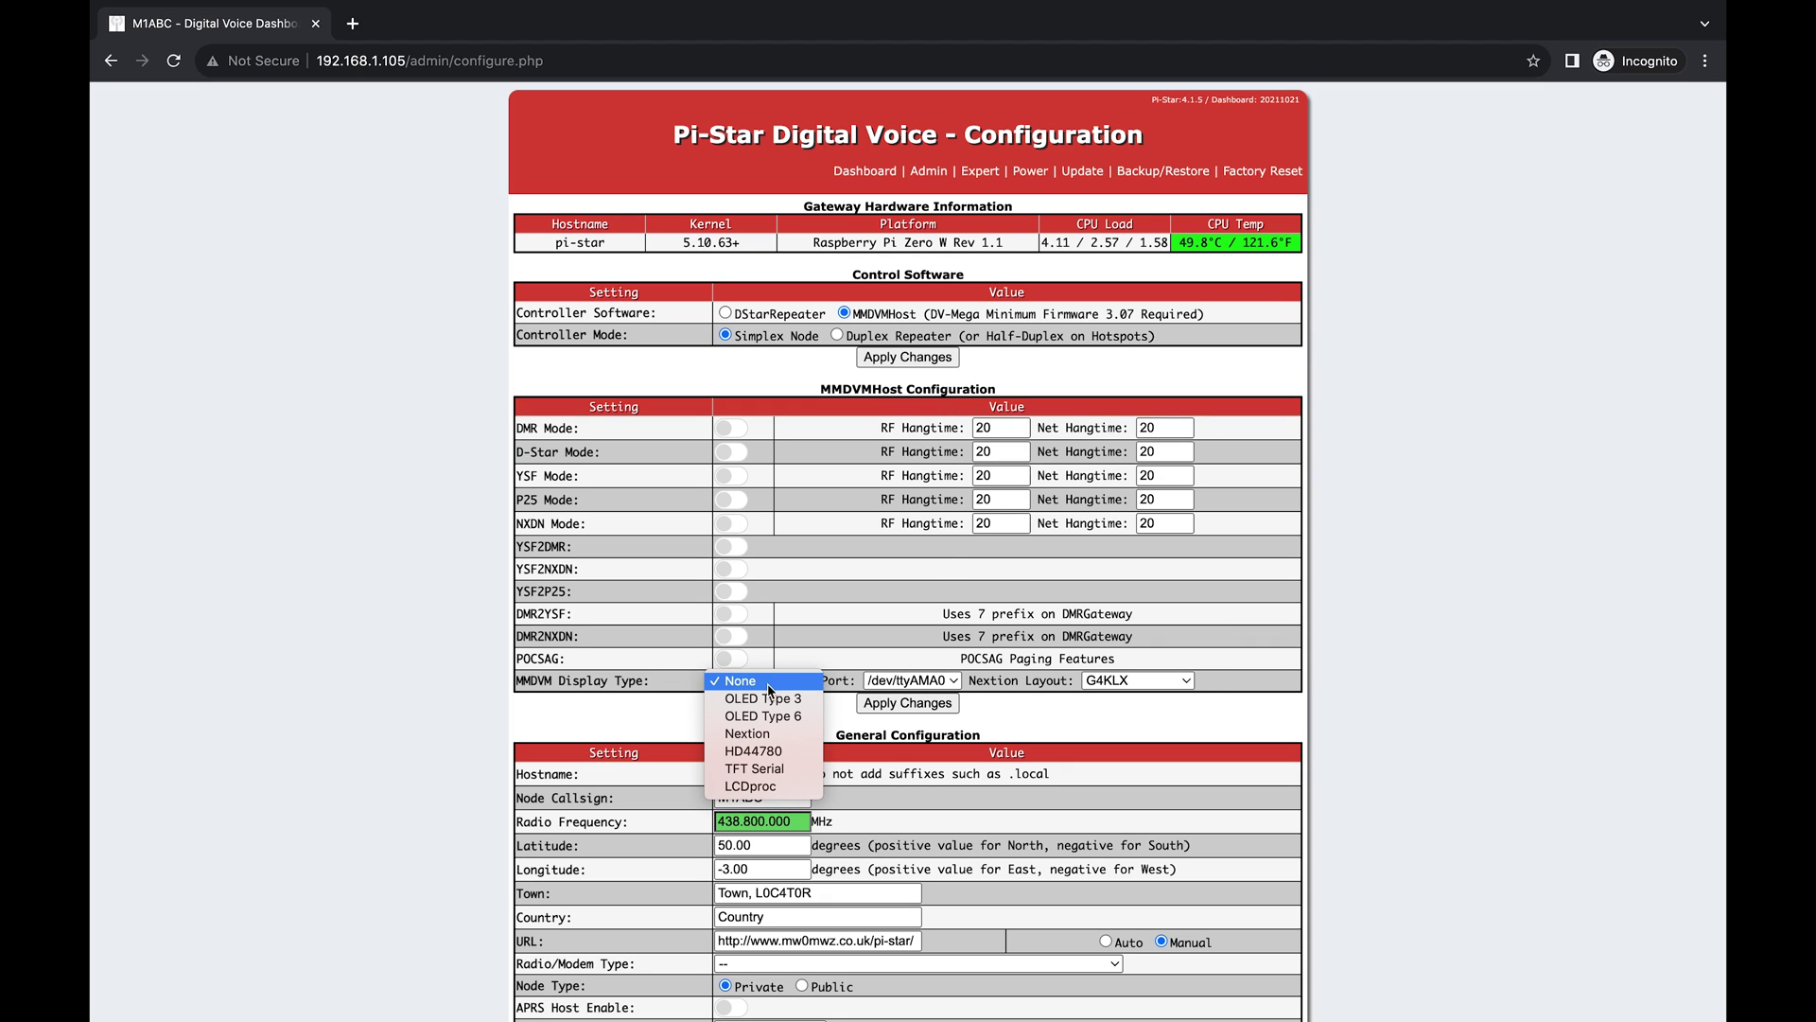
click(781, 700)
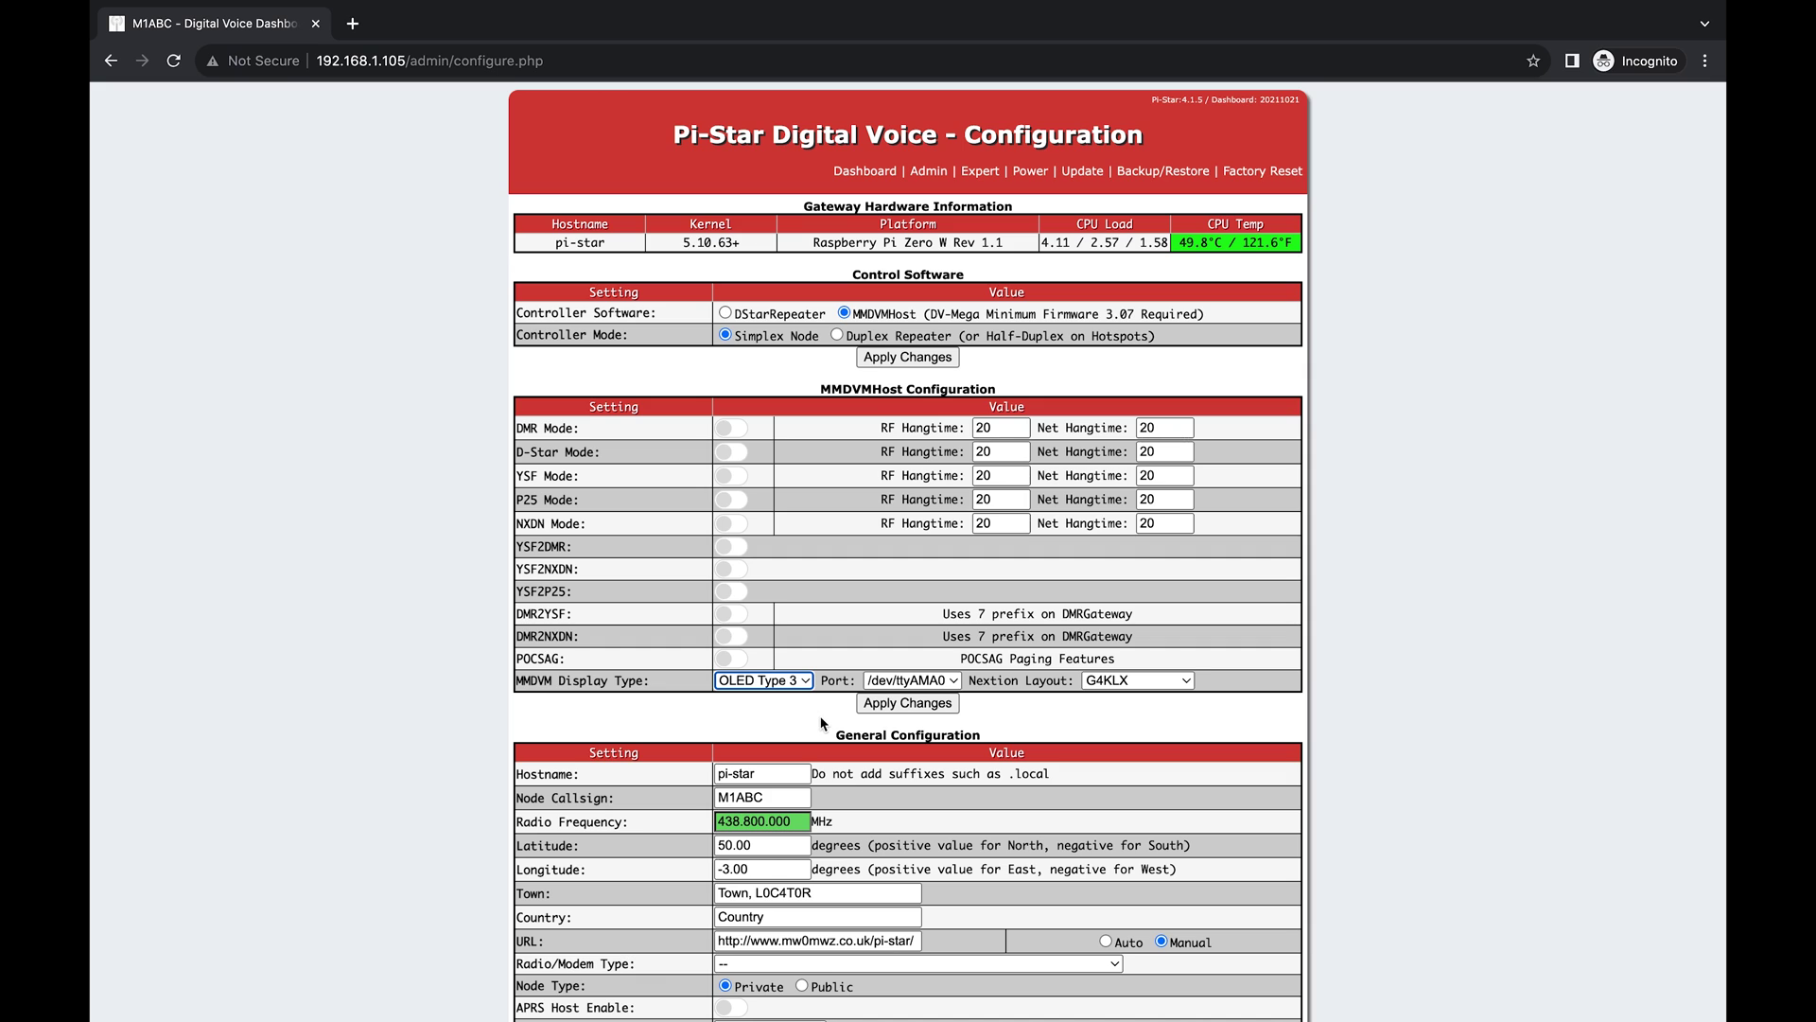
click(818, 719)
click(890, 704)
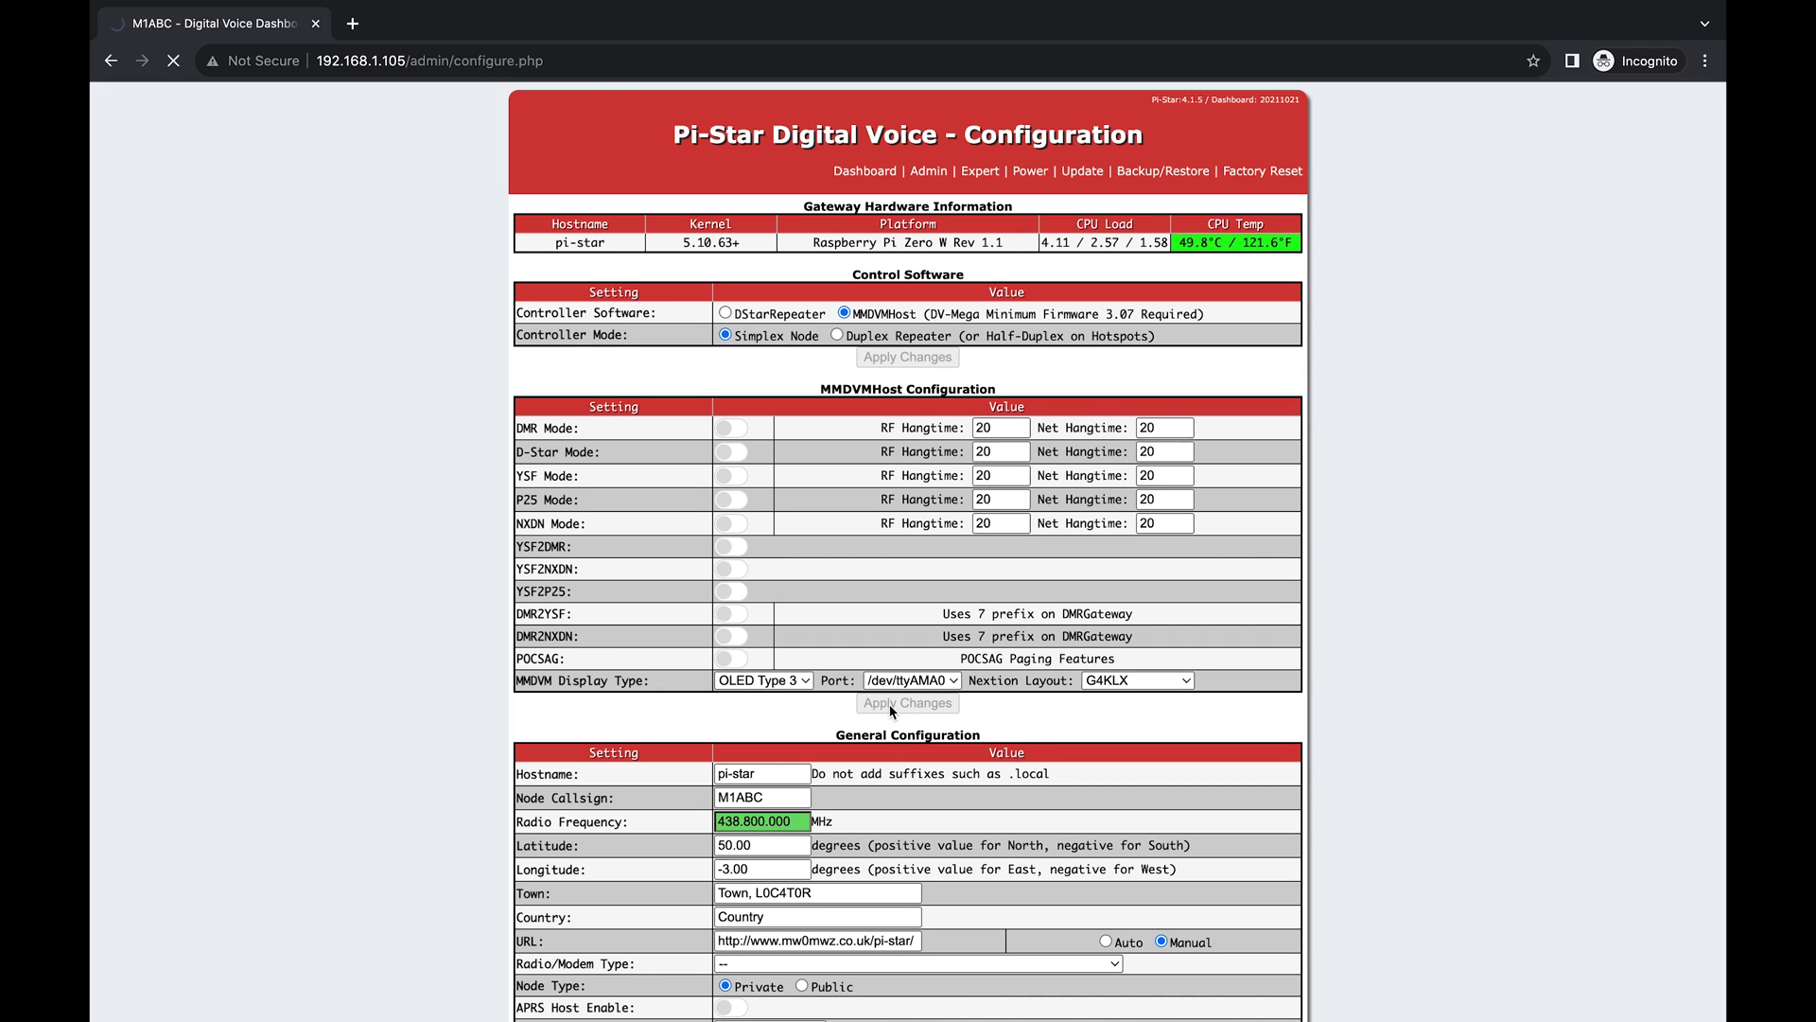
Set modem to STM32-DVM Raspberry Pi Hat (GPIO) and node type Public, then apply.
scroll(869, 868, down, 2)
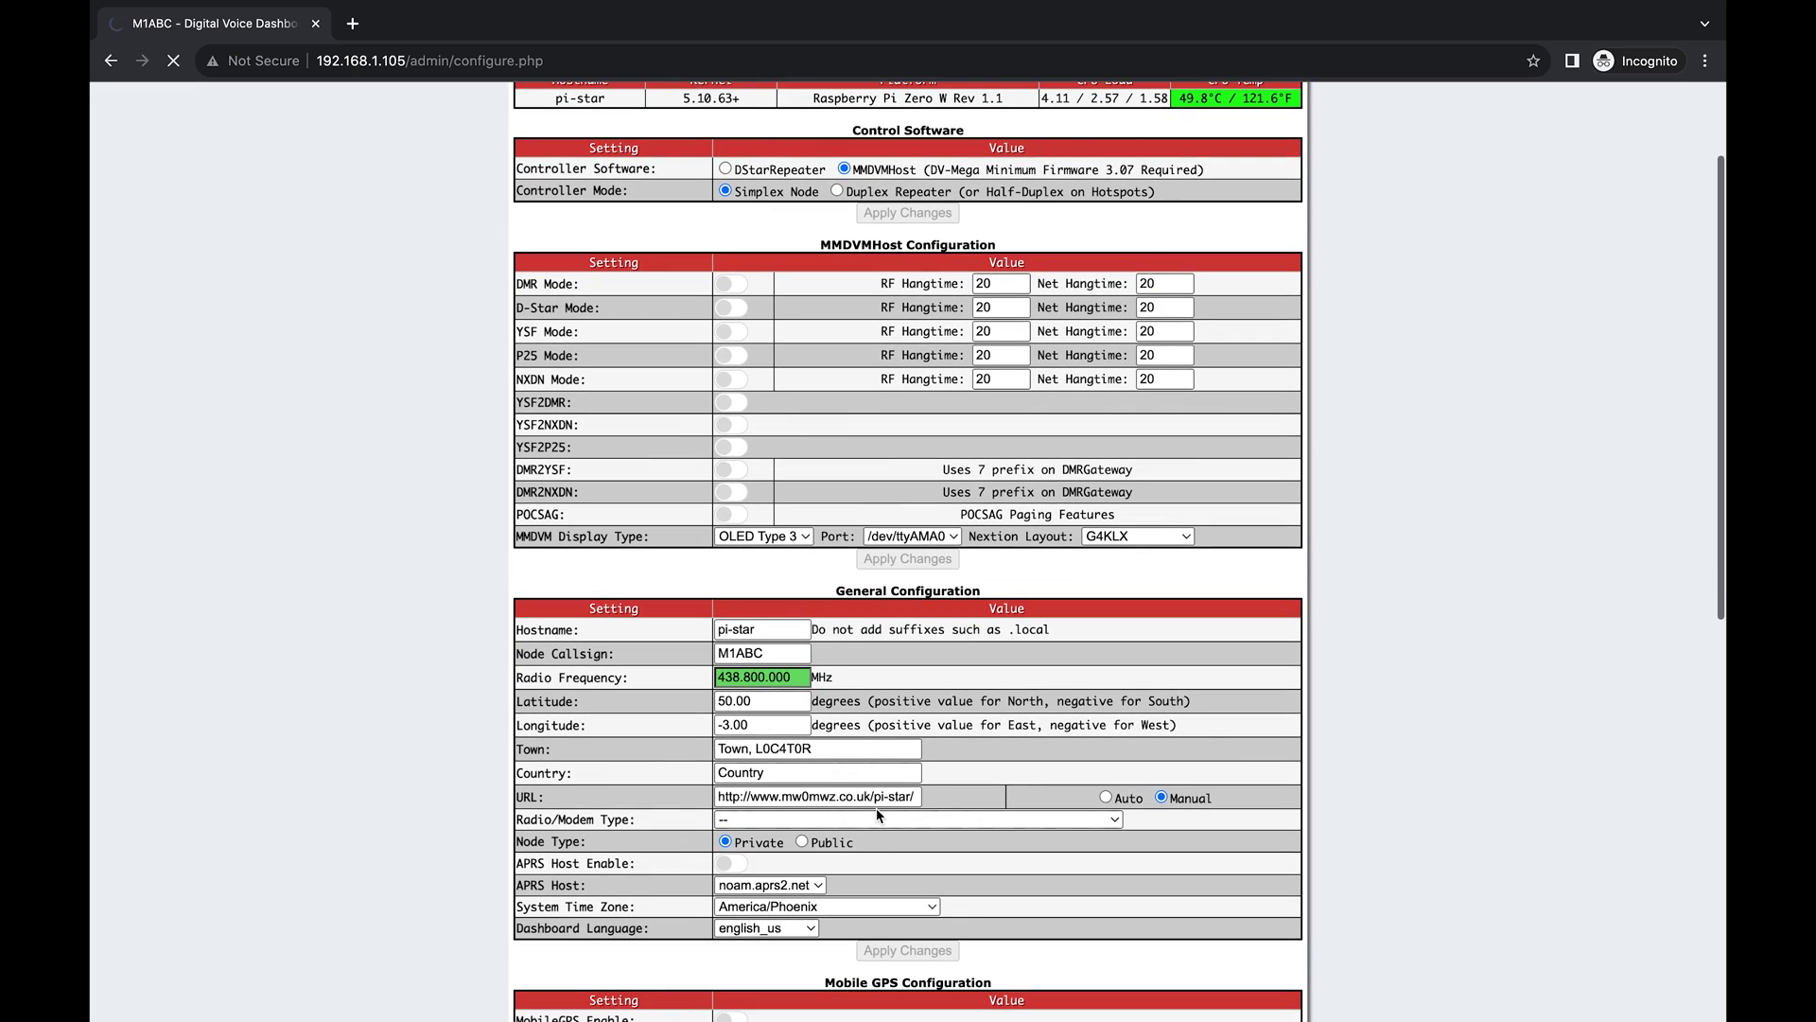
click(878, 823)
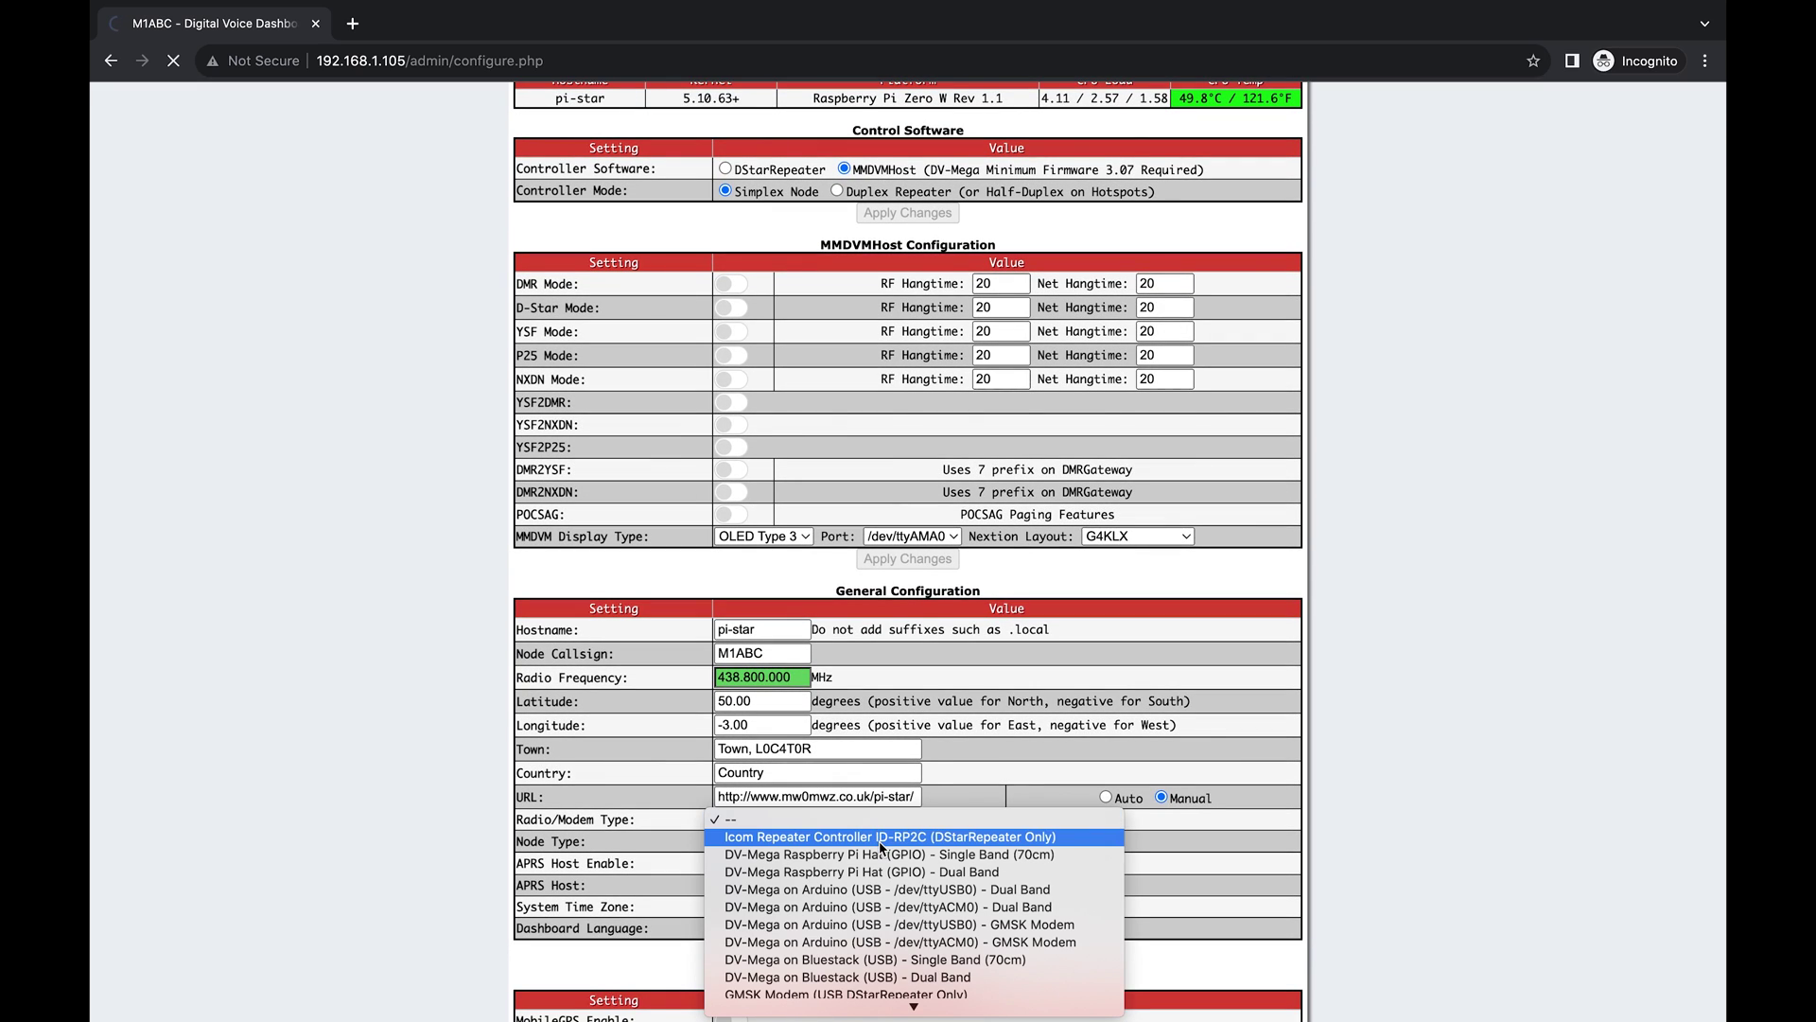
scroll(878, 866, down, 5)
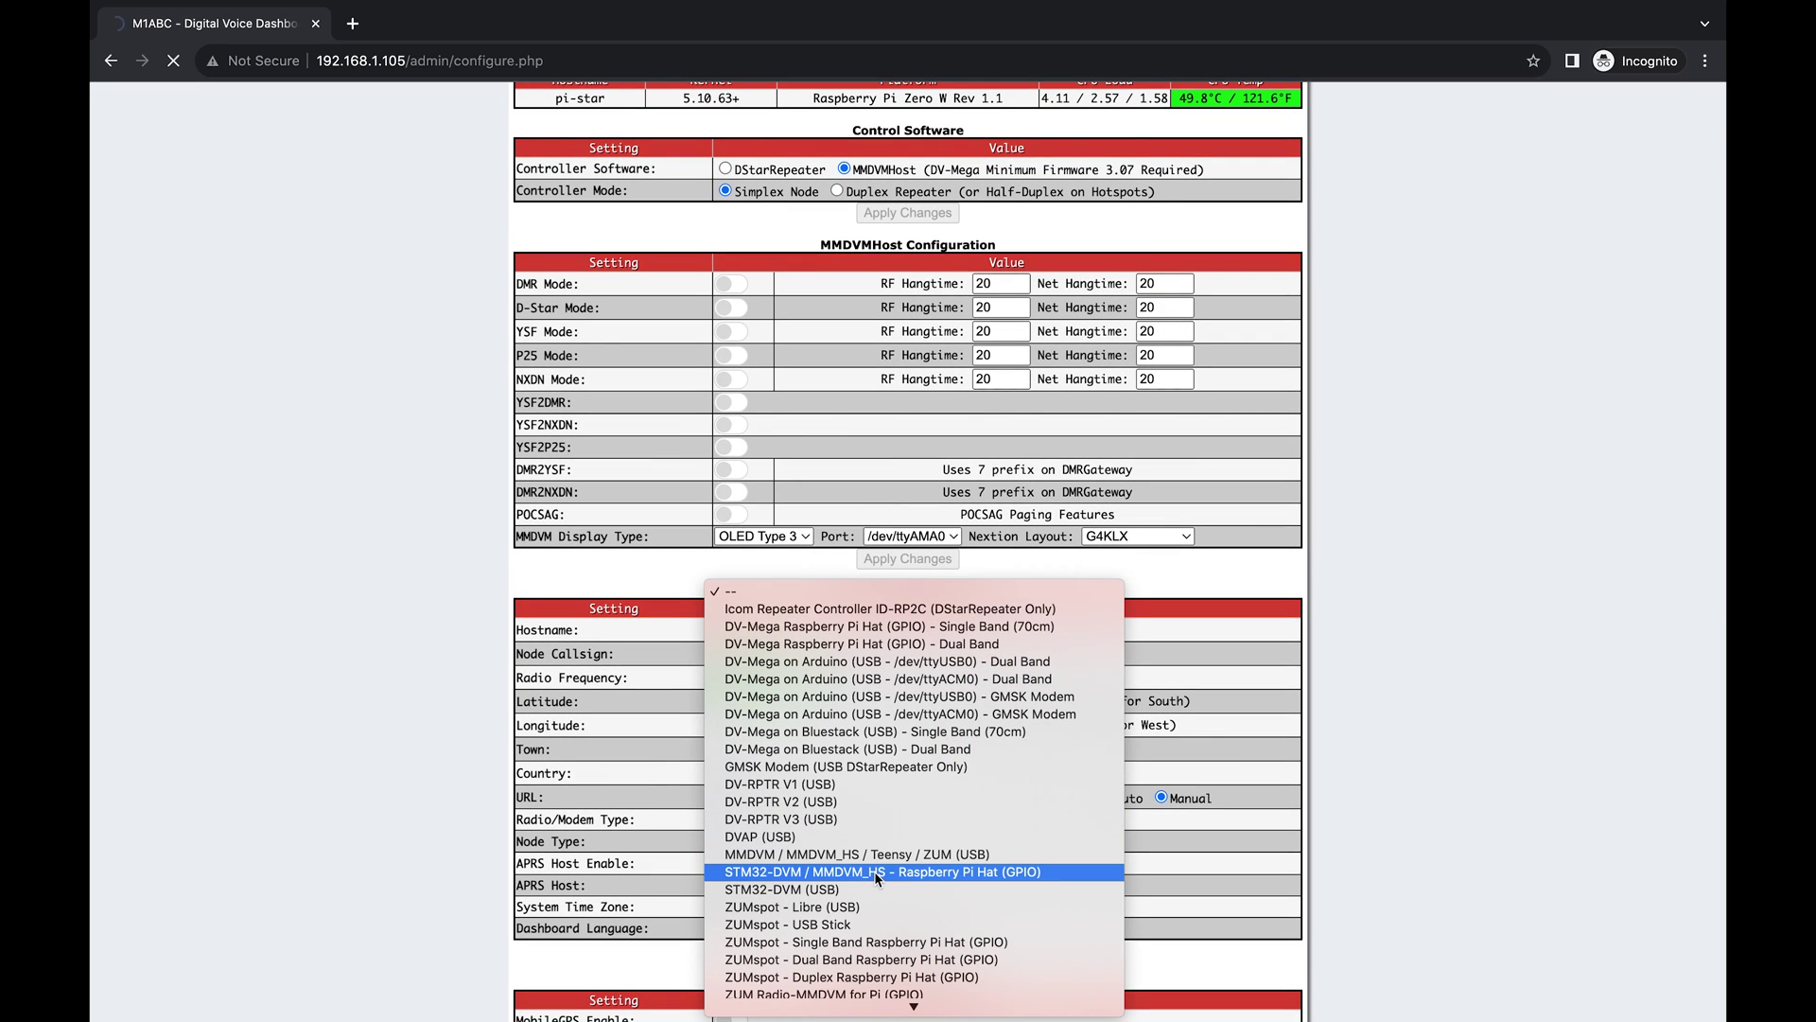
click(952, 872)
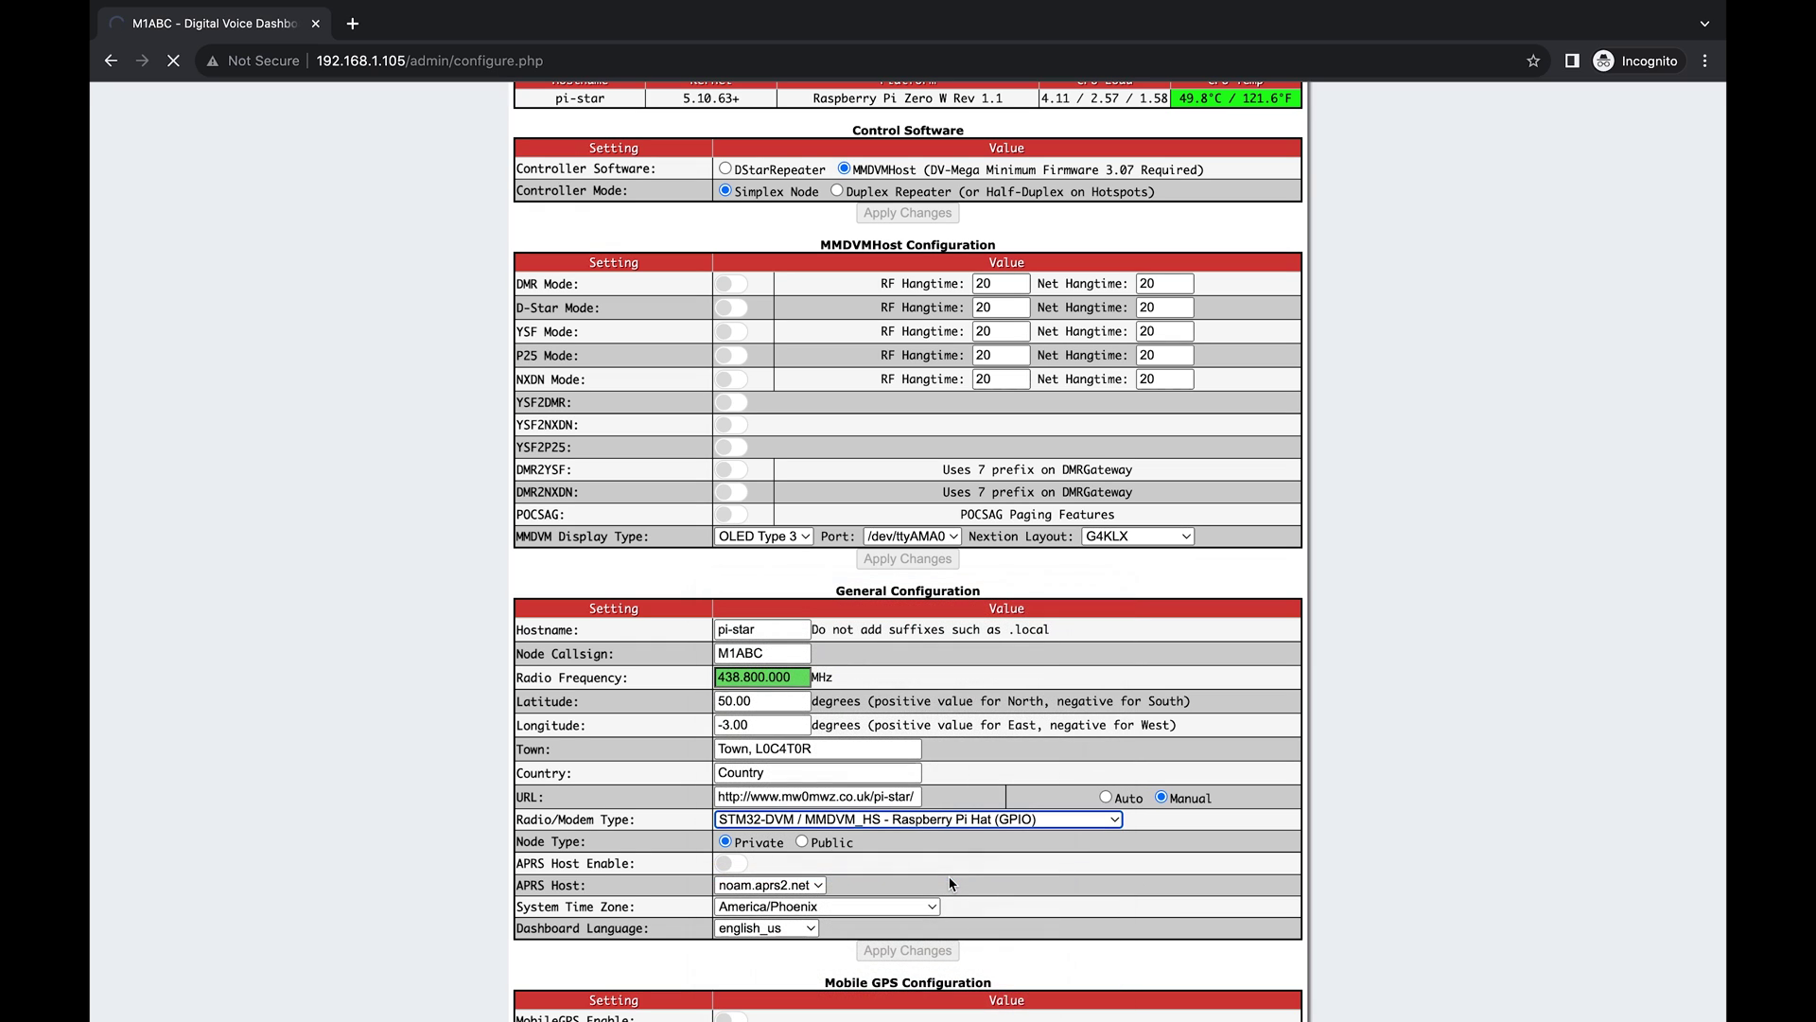
click(802, 842)
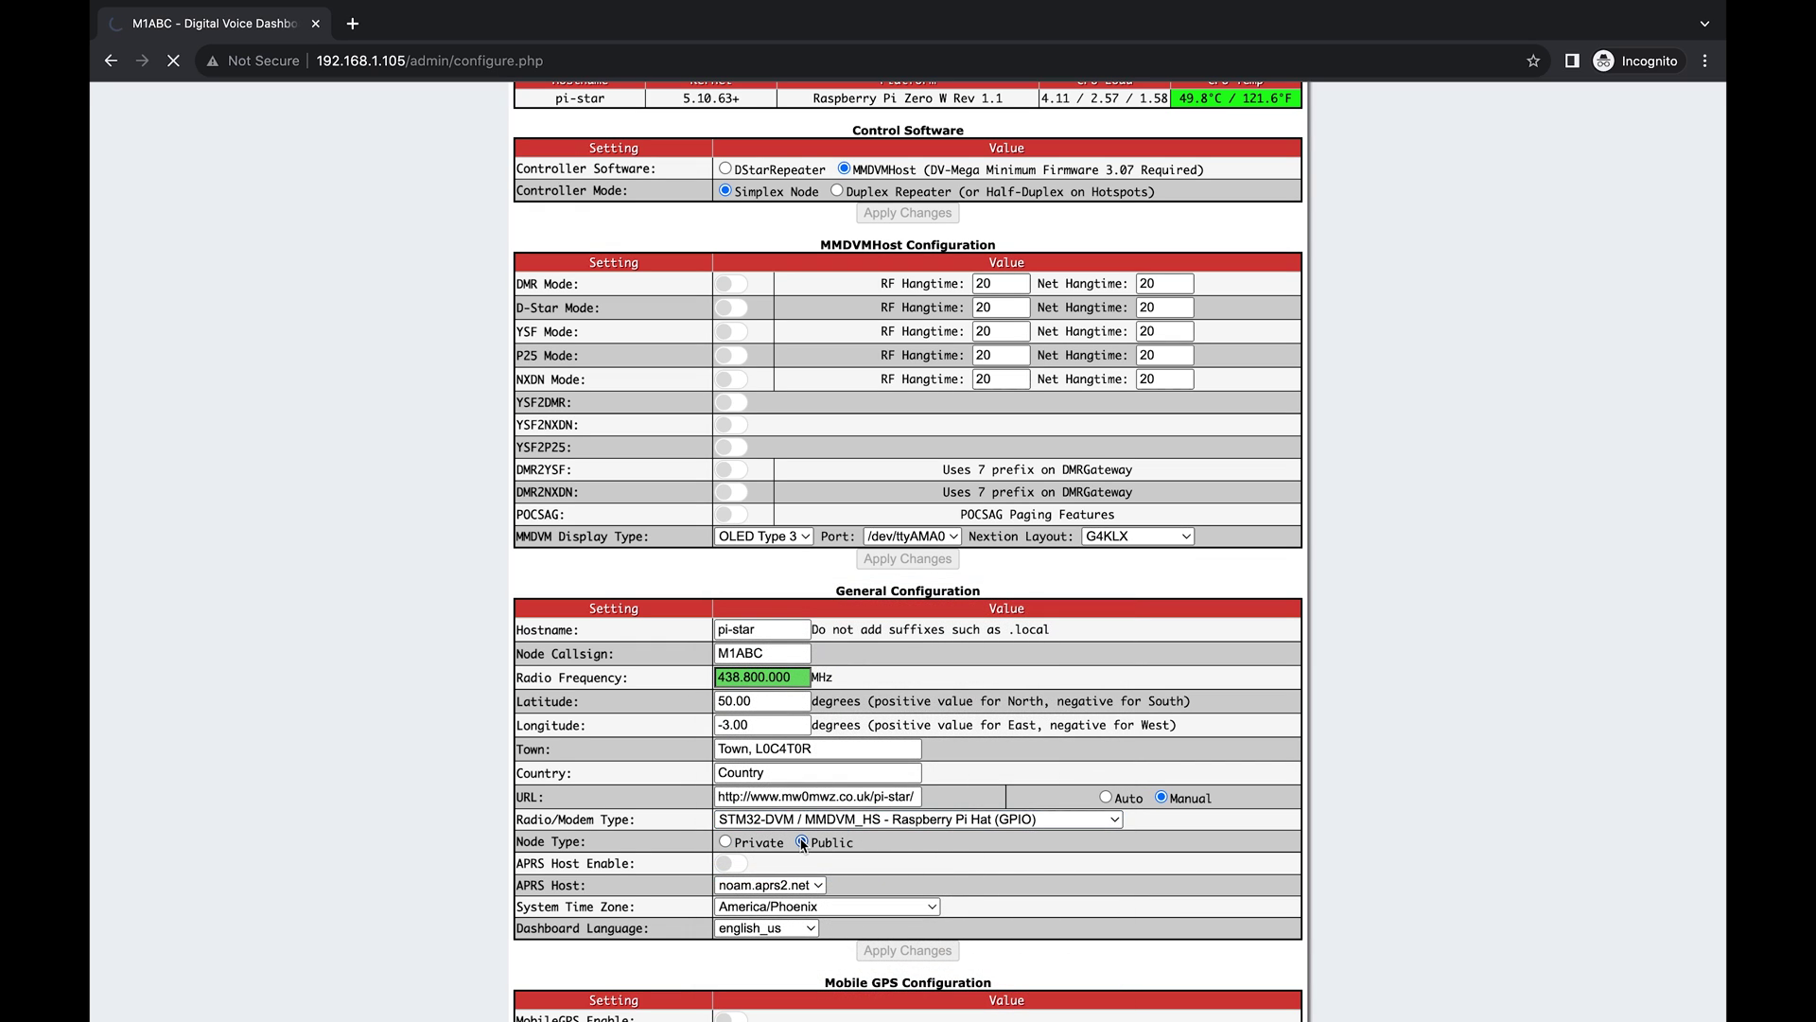
click(889, 950)
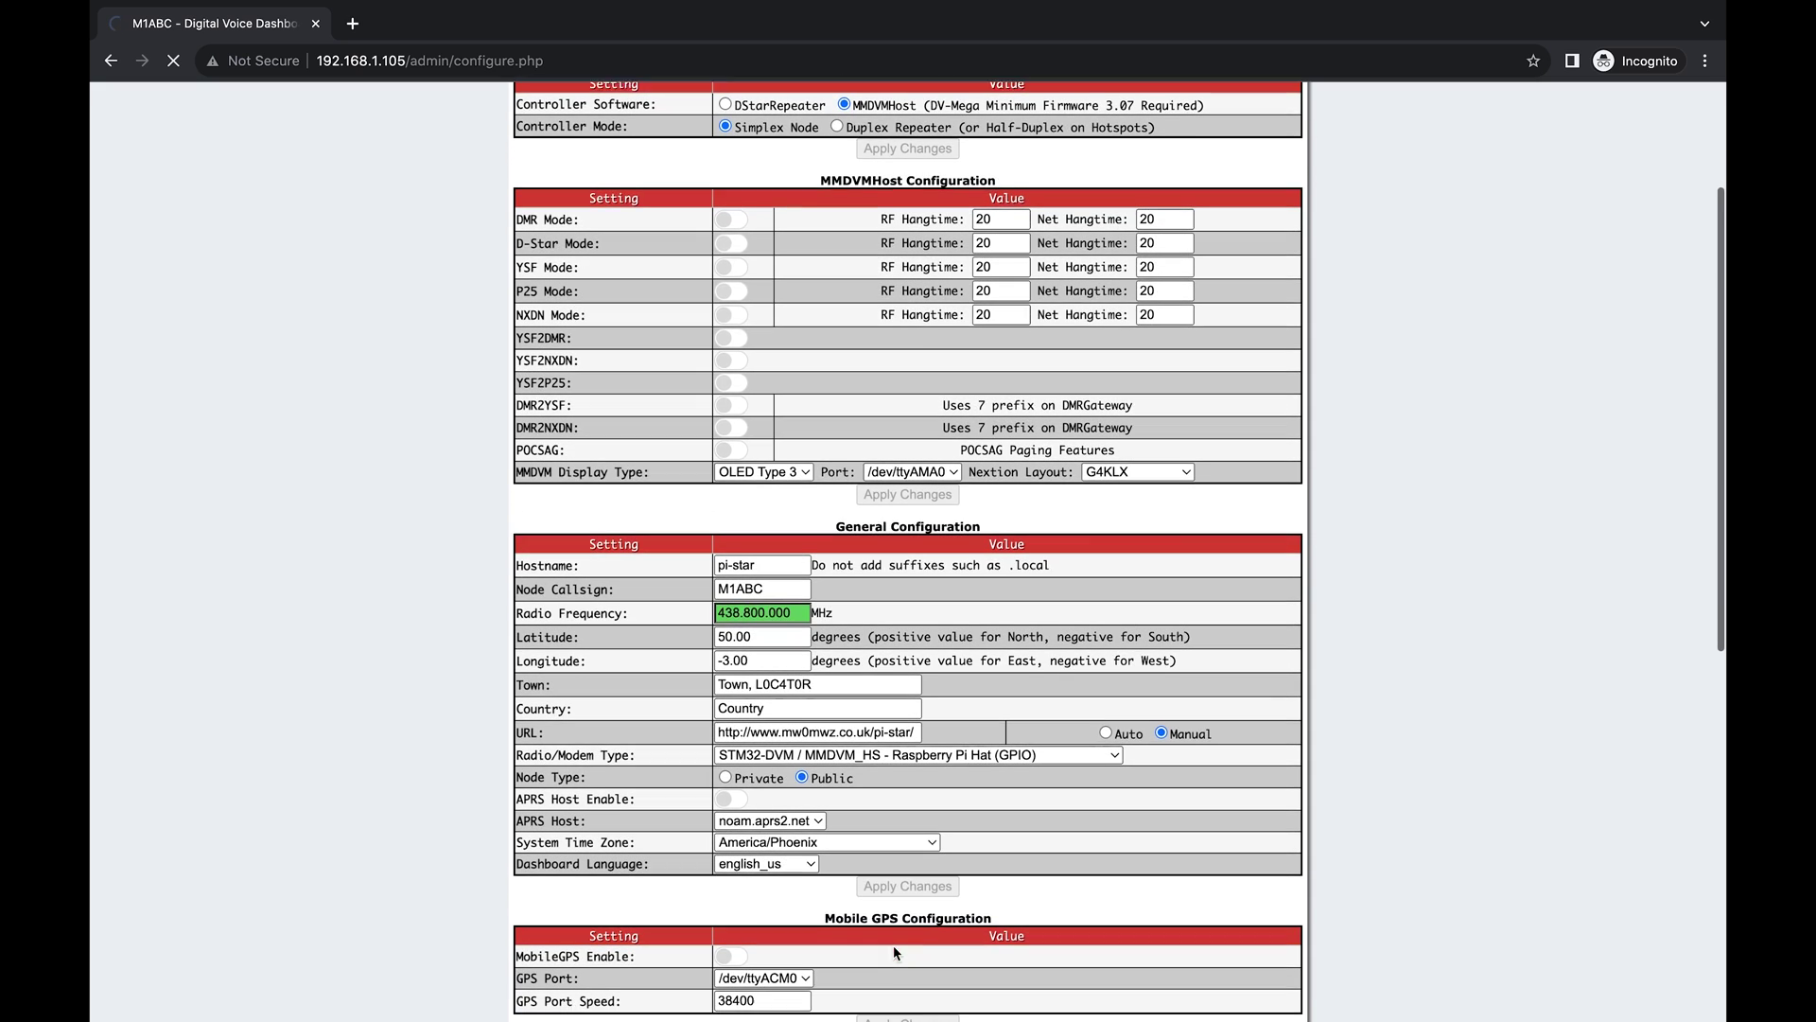
scroll(858, 452, down, 1)
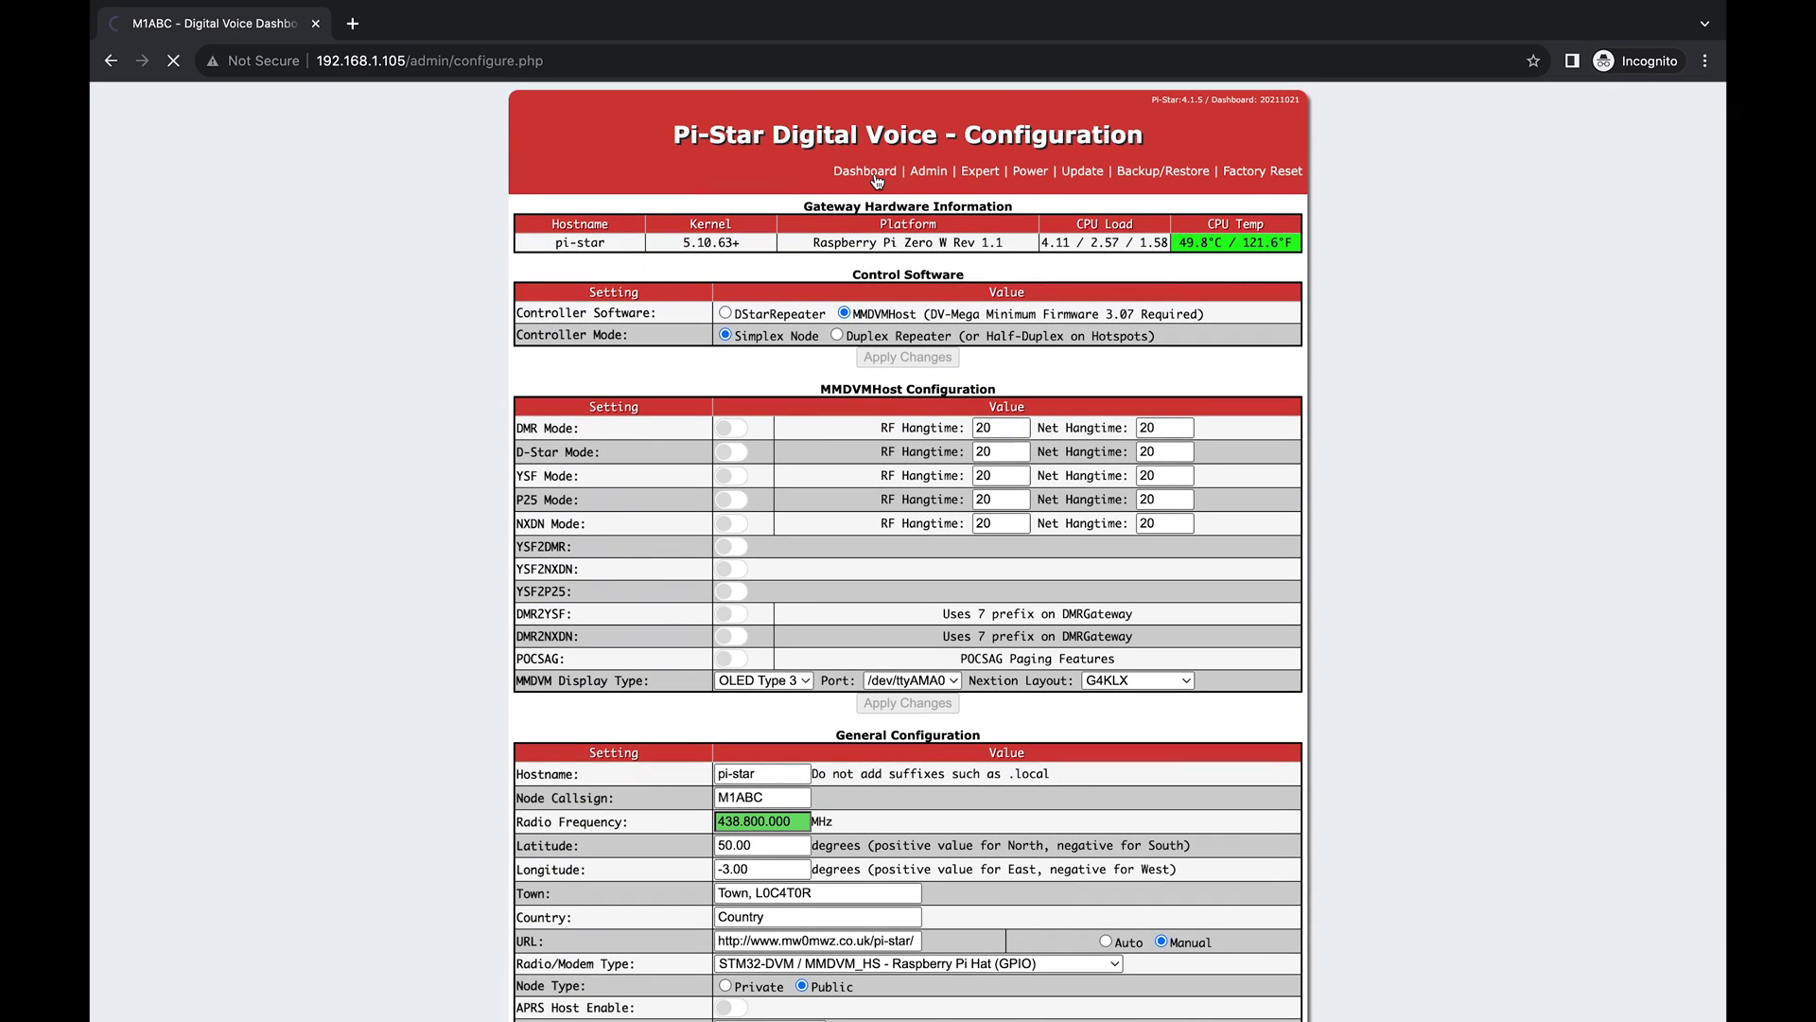
click(875, 173)
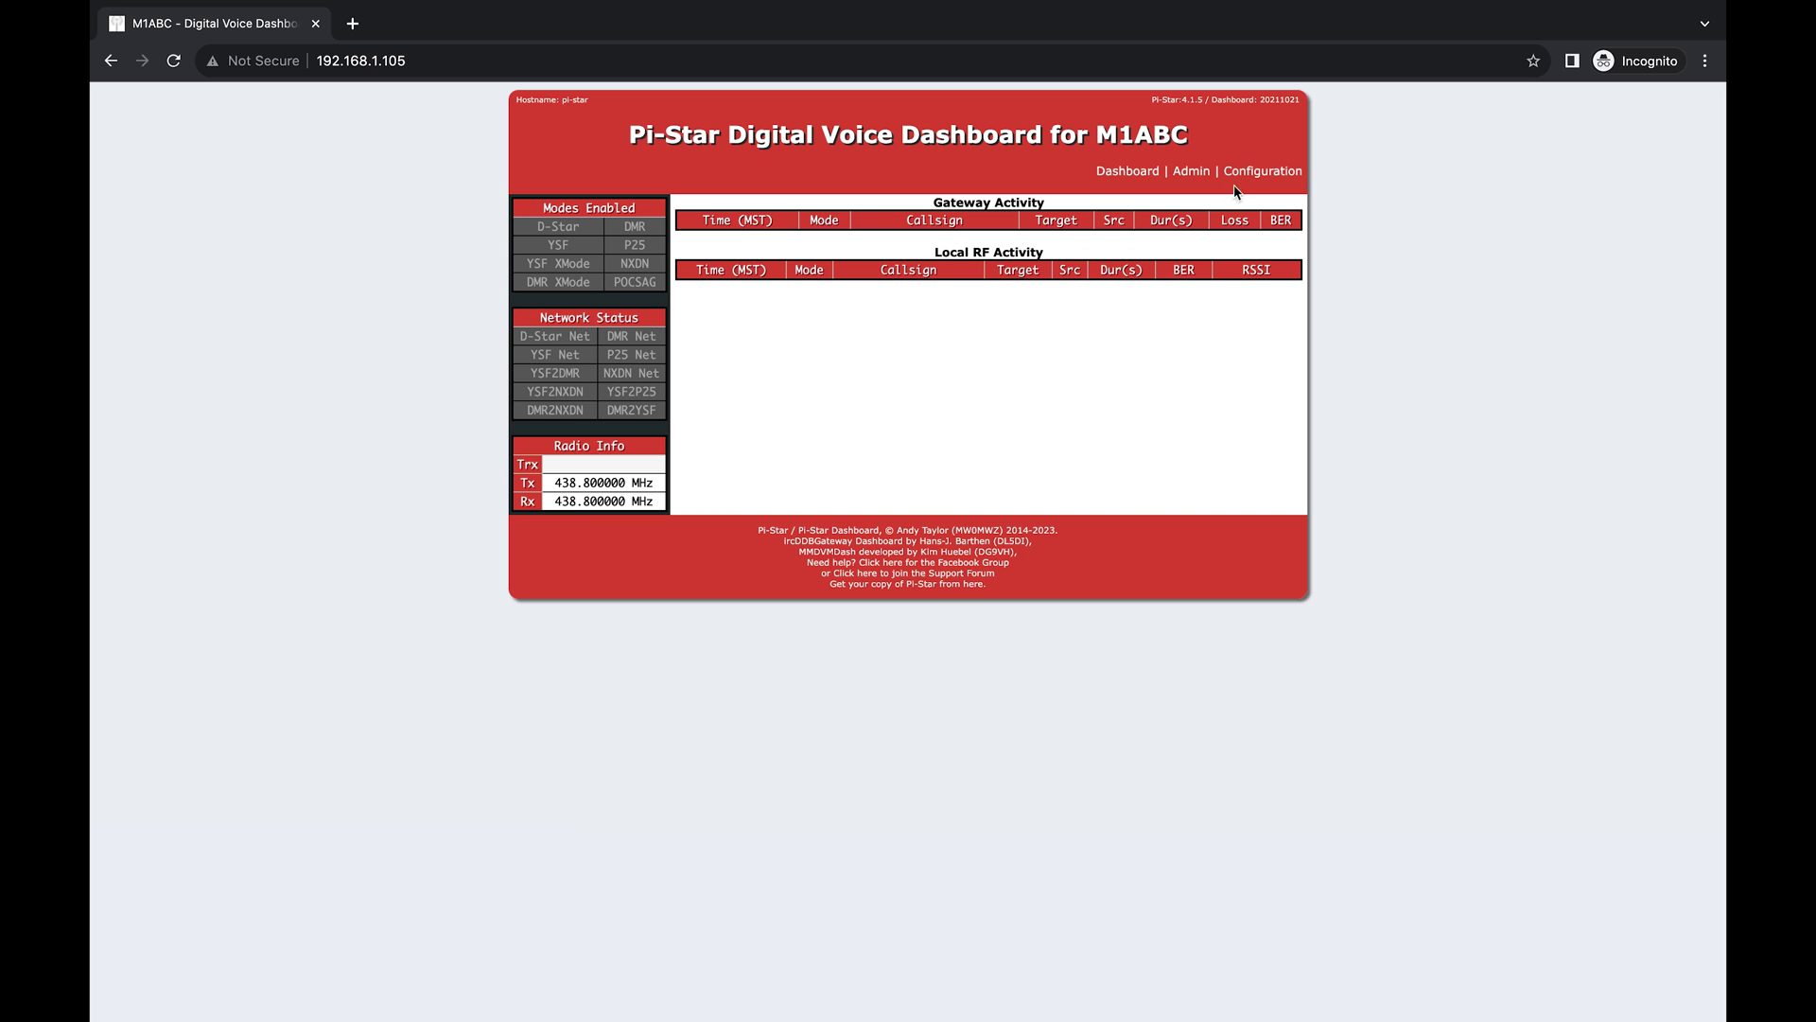
Reopen the configuration page and scroll down to check which settings were kept.
click(1258, 172)
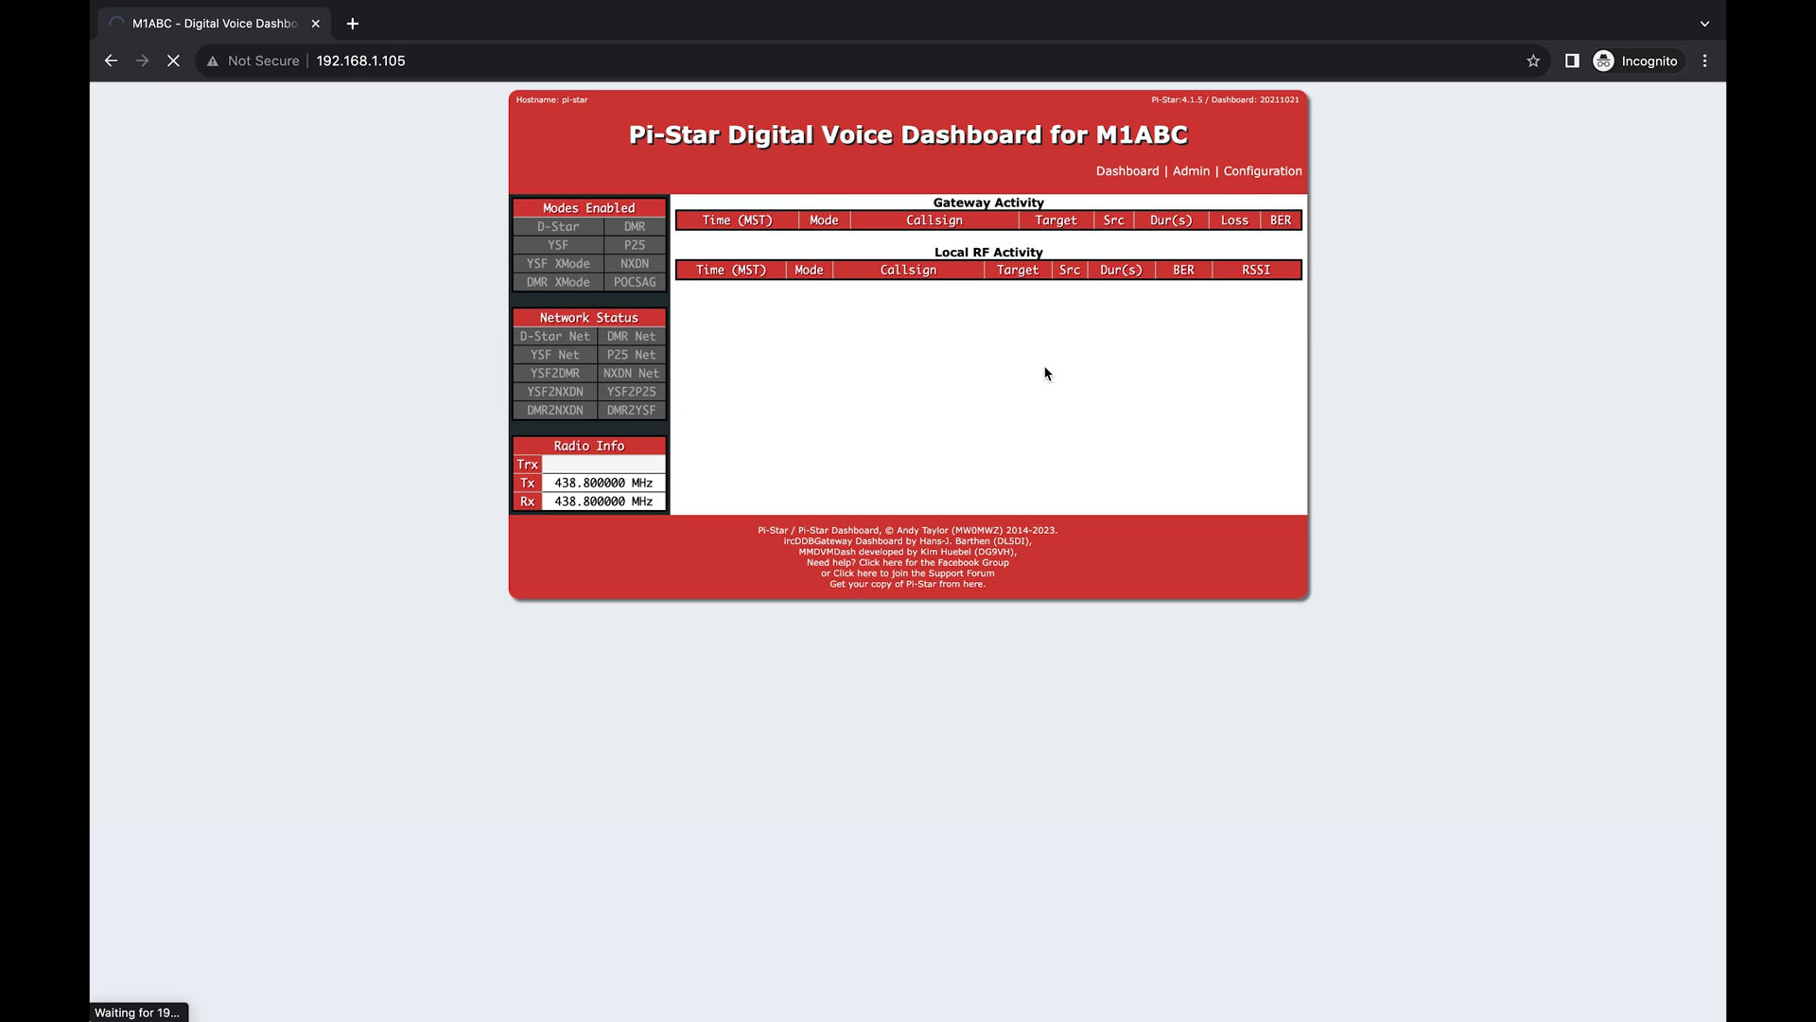
scroll(1045, 373, down, 10)
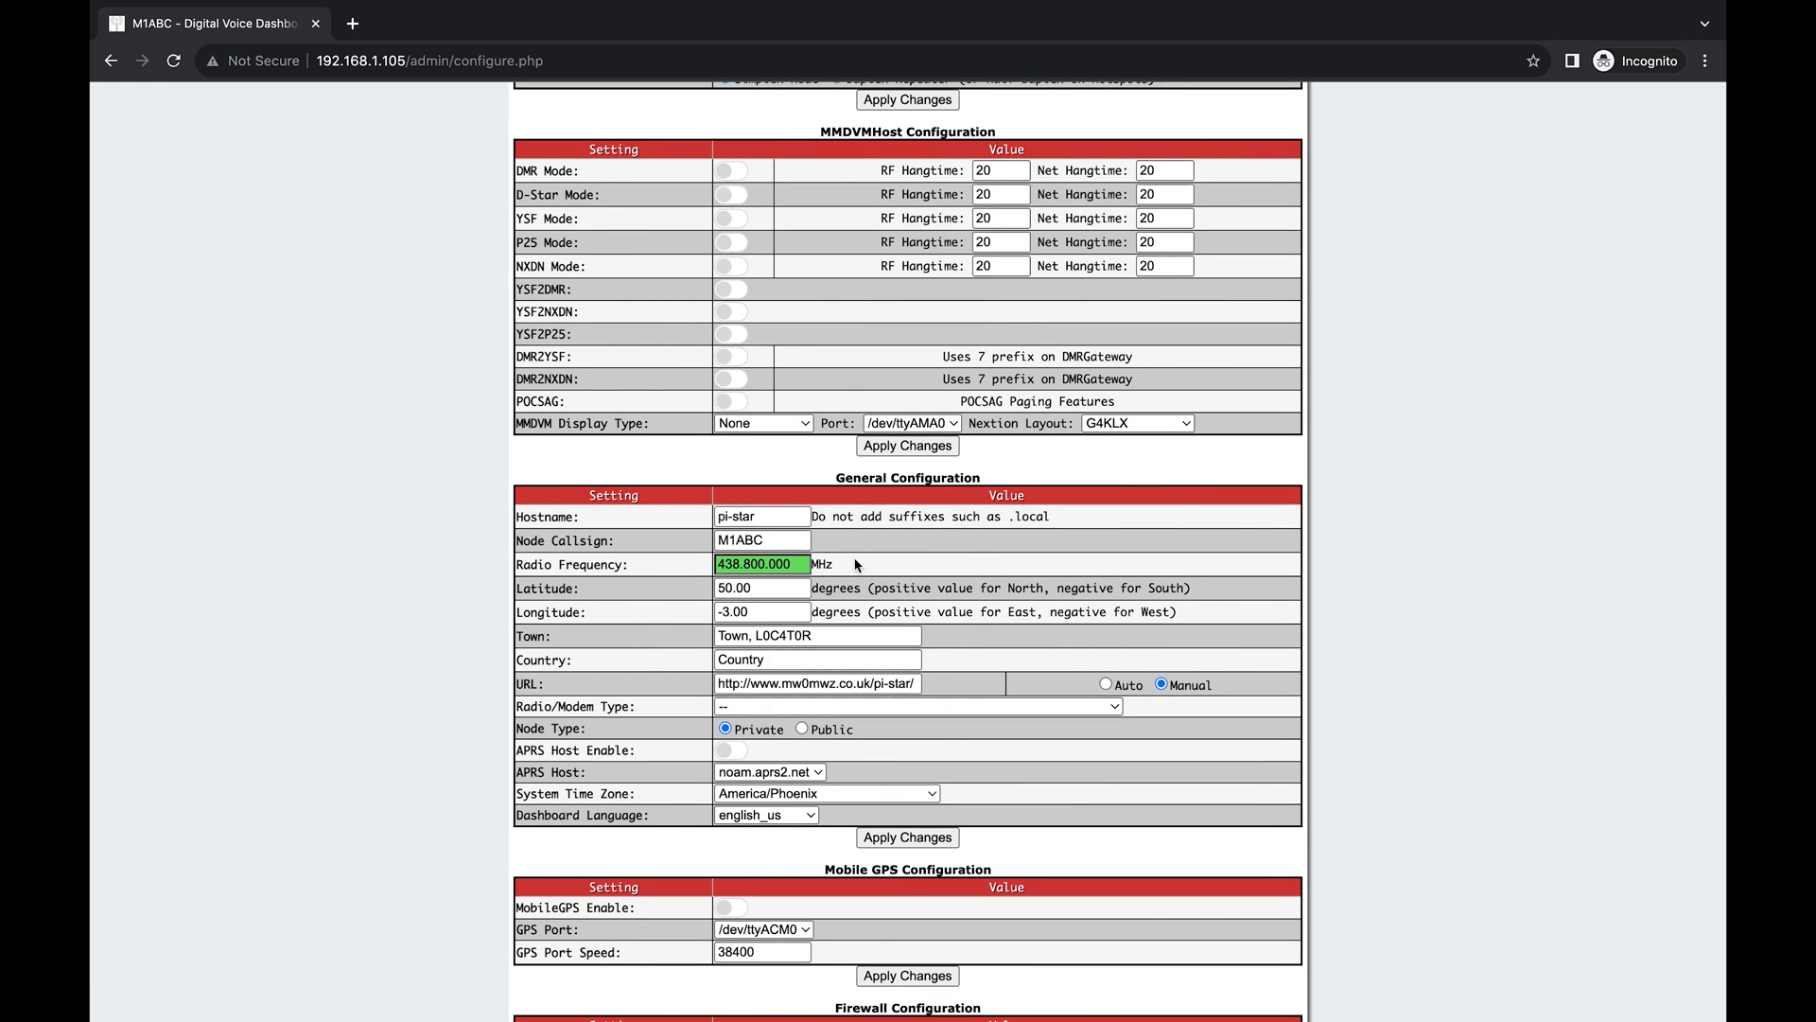
Set Radio/Modem Type to STM32-DVM / MMDVM_HS Raspberry Pi Hat (GPIO) and apply.
click(912, 707)
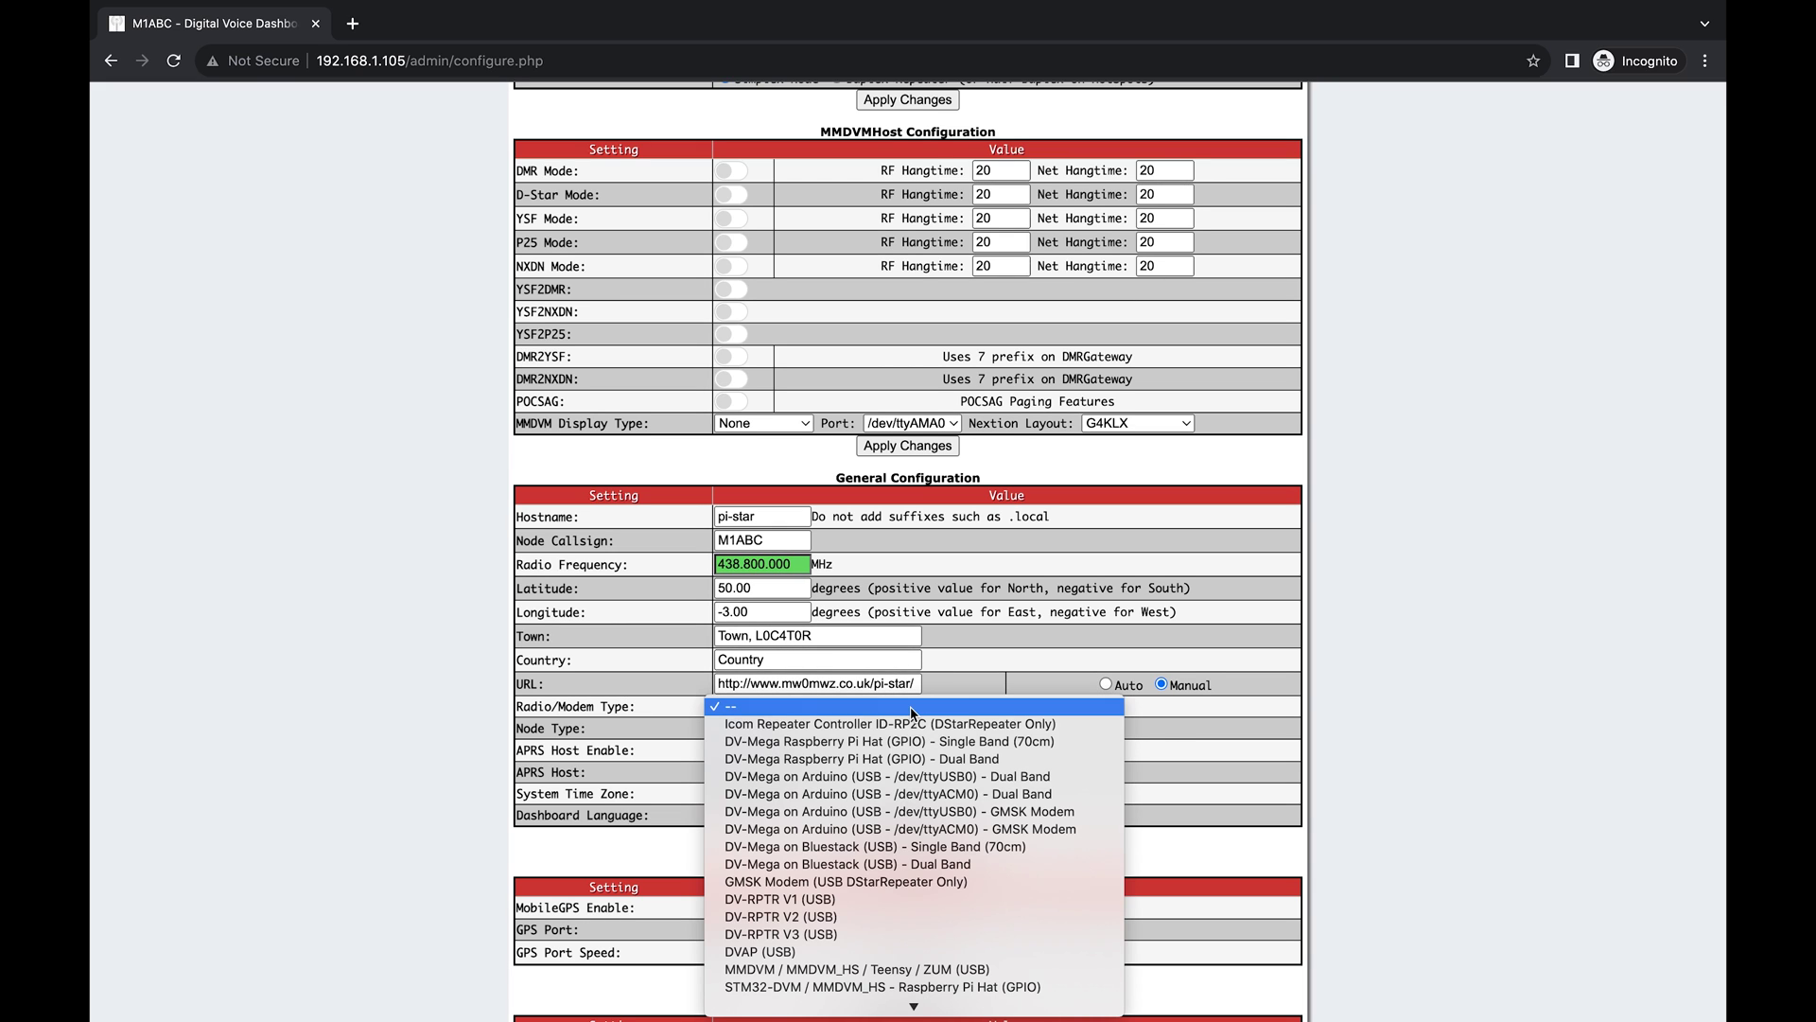
scroll(899, 808, down, 5)
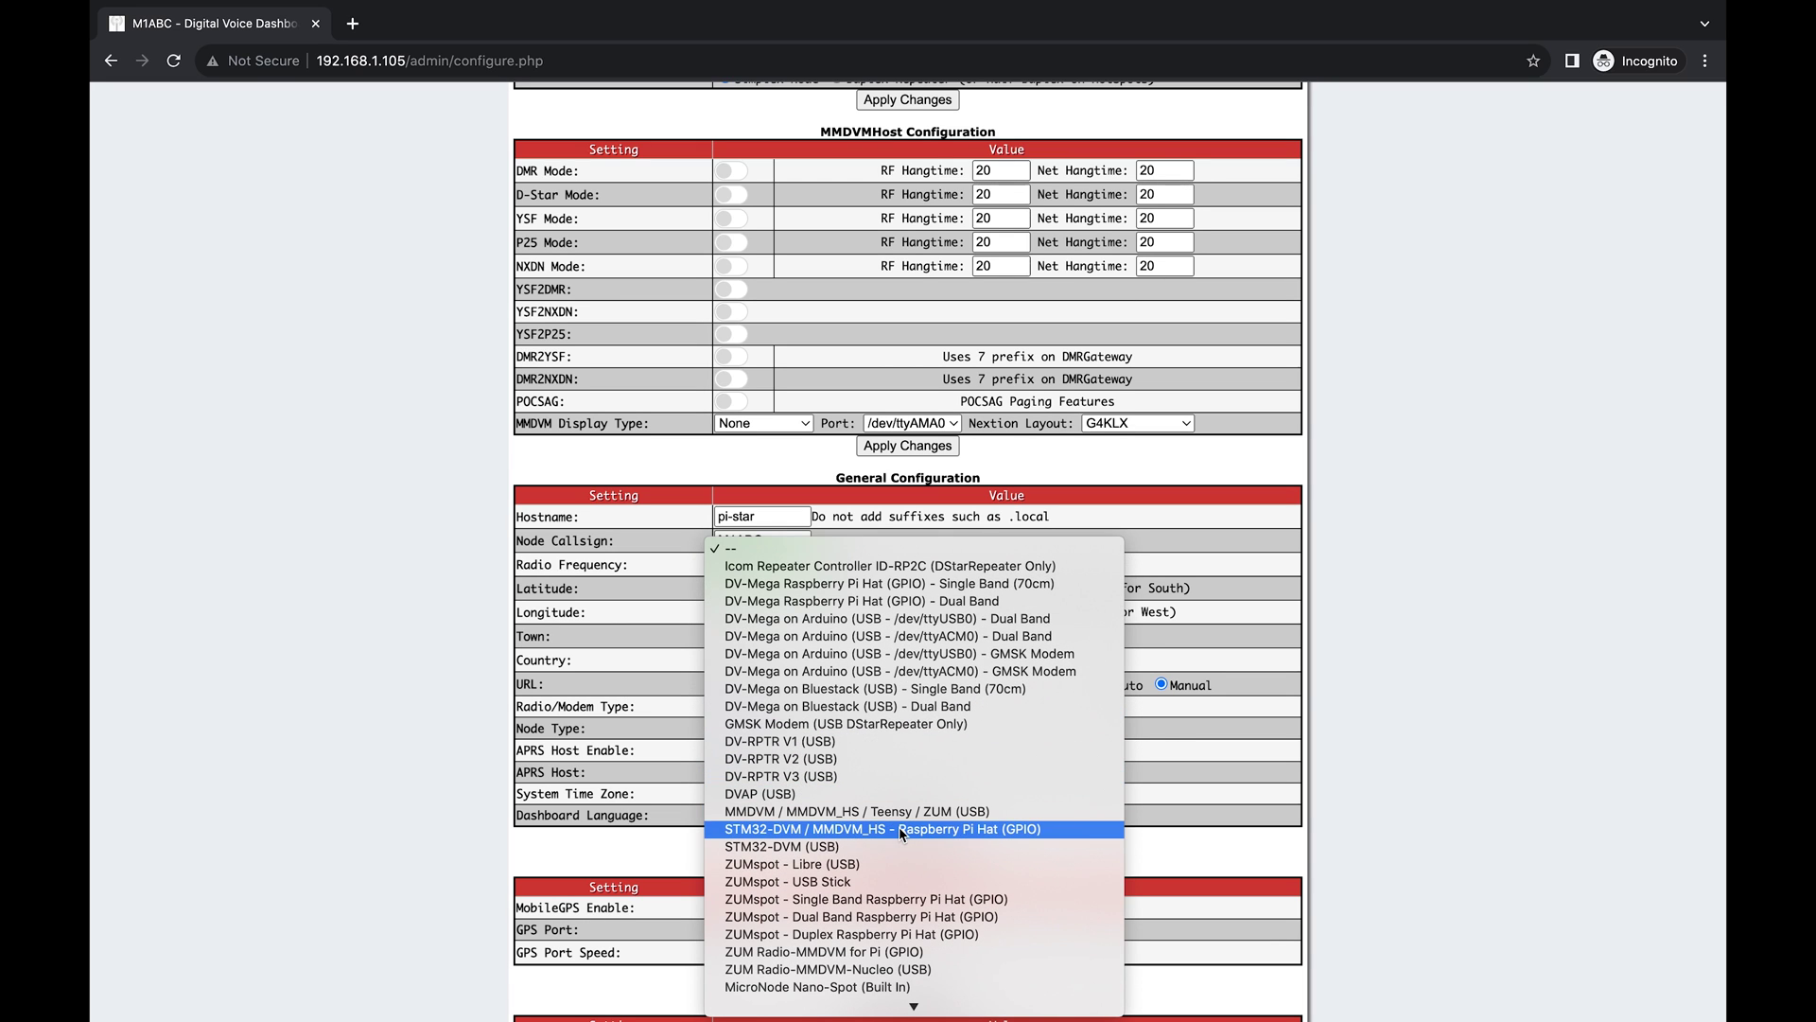
click(900, 830)
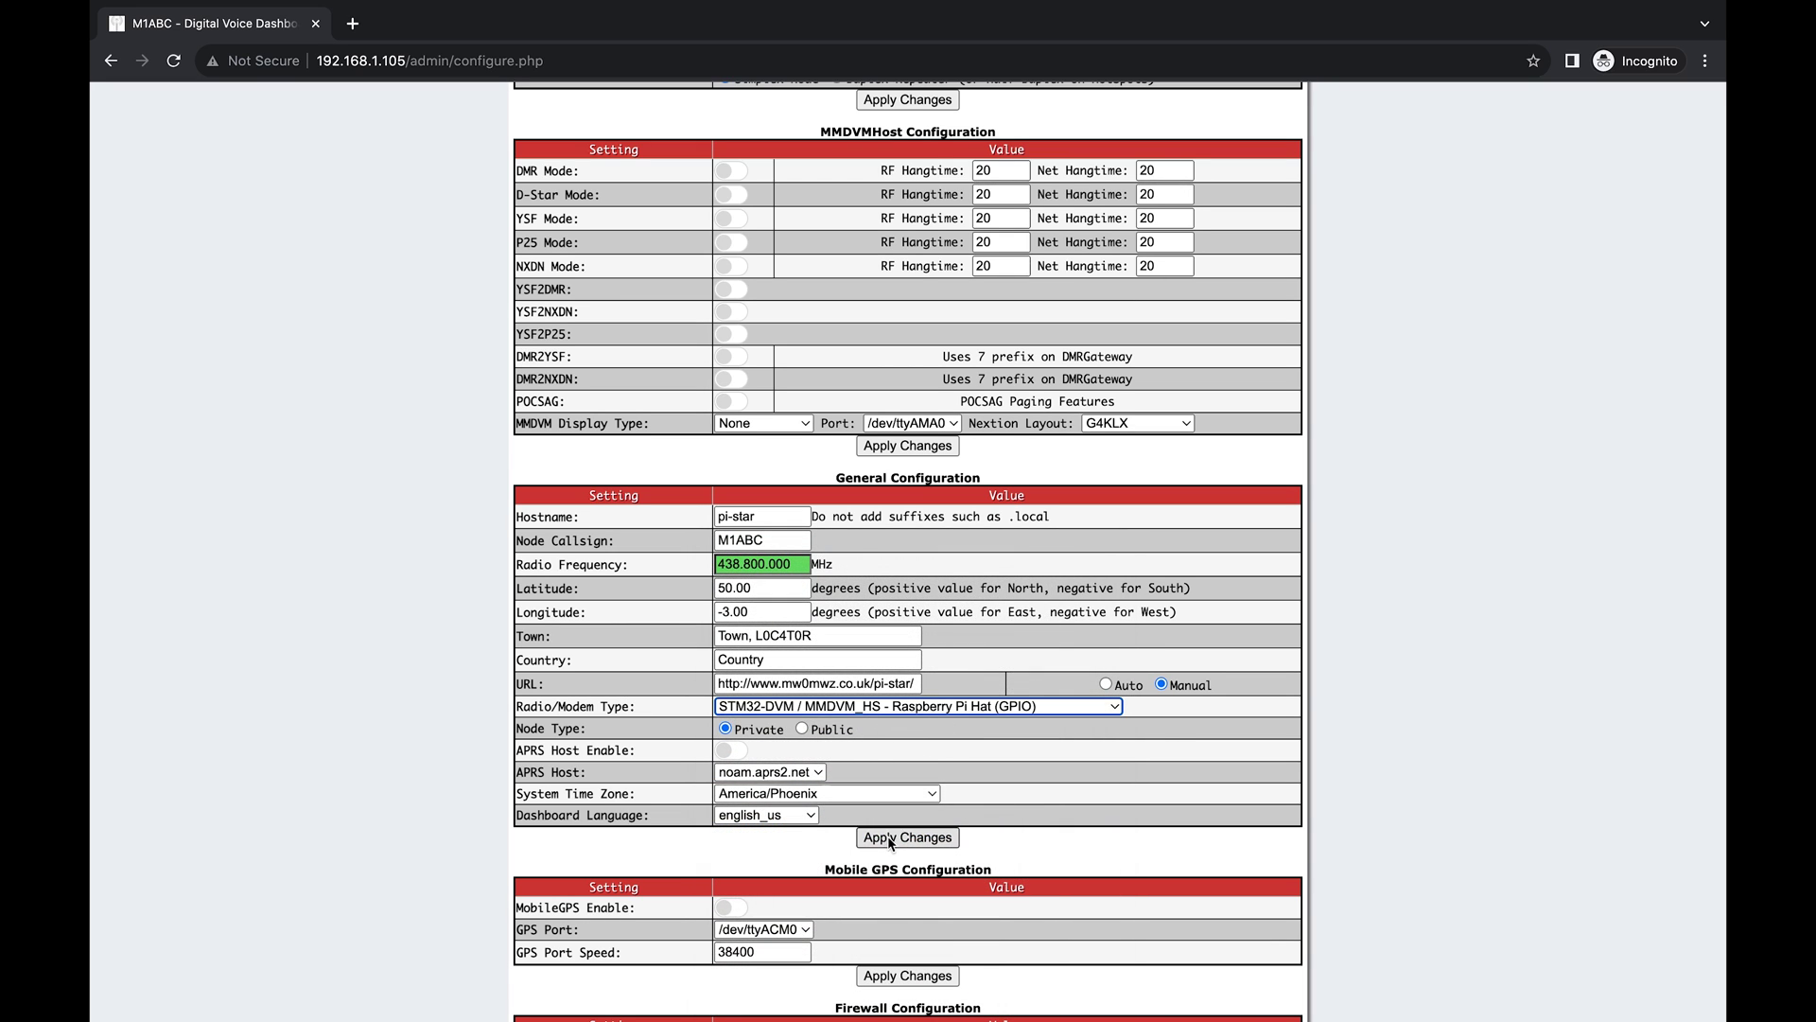
click(894, 838)
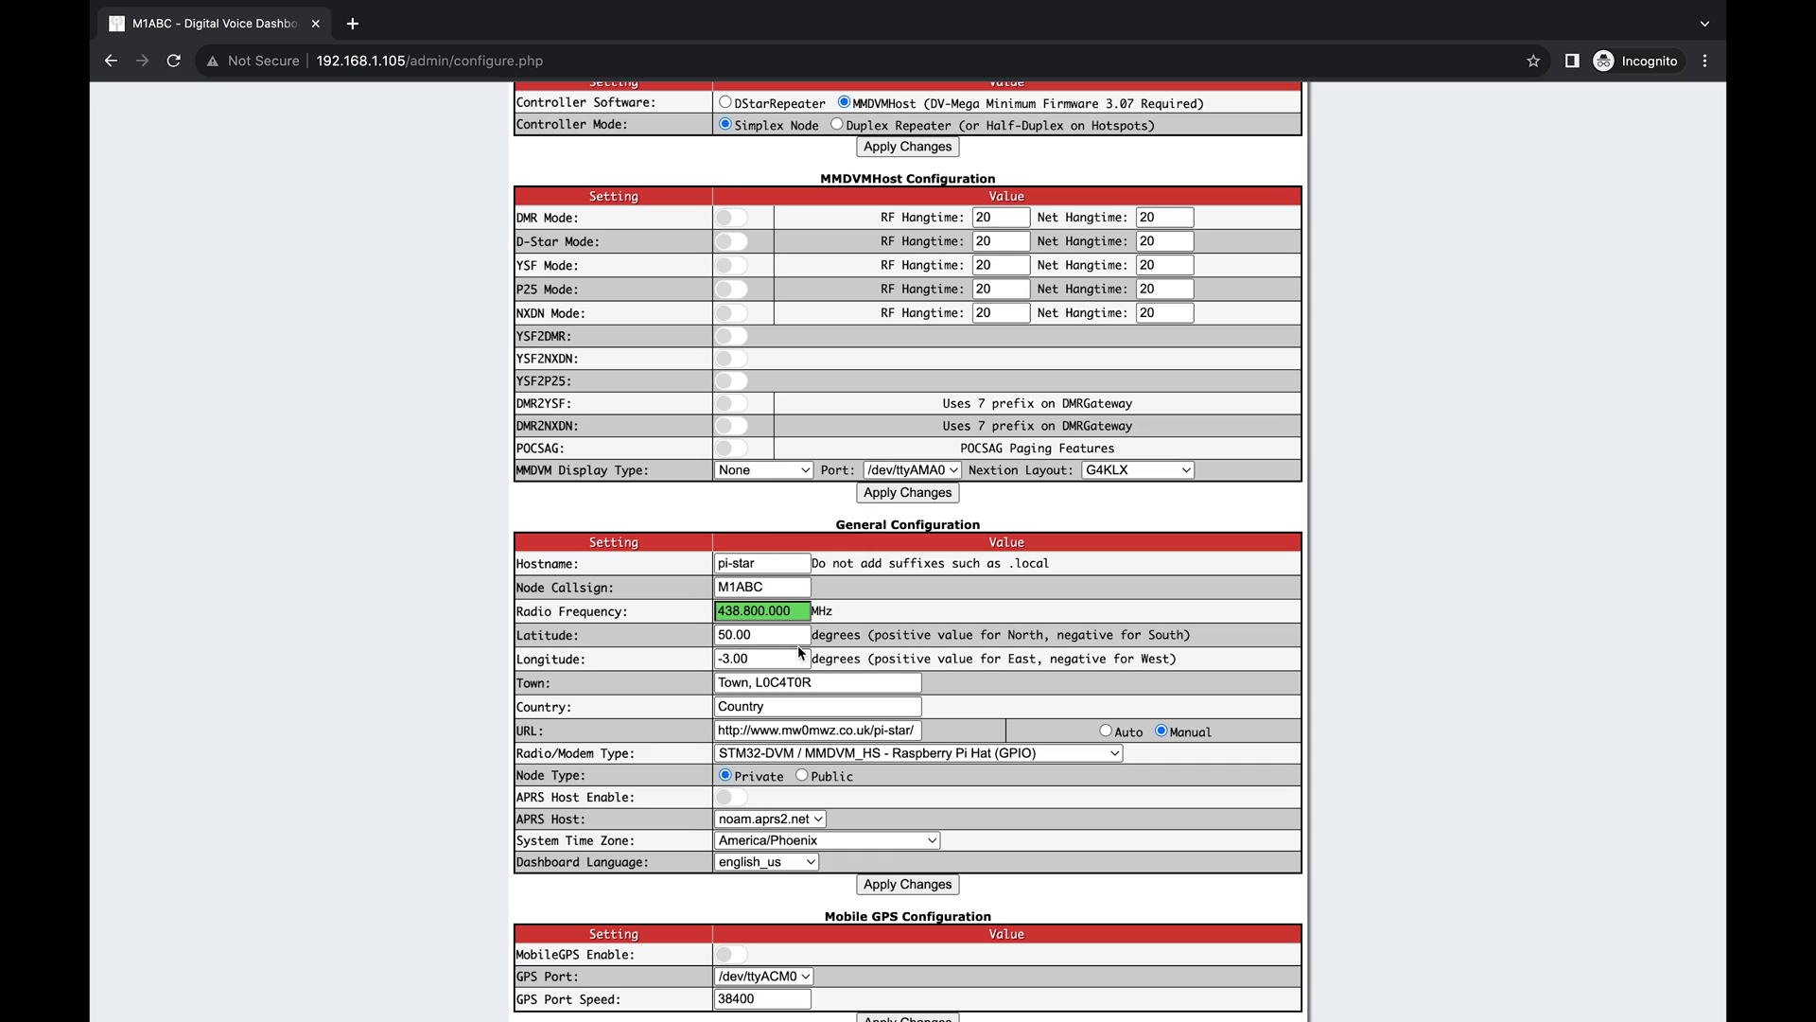
Set MMDVM Display Type to OLED Type 3 and apply.
click(766, 469)
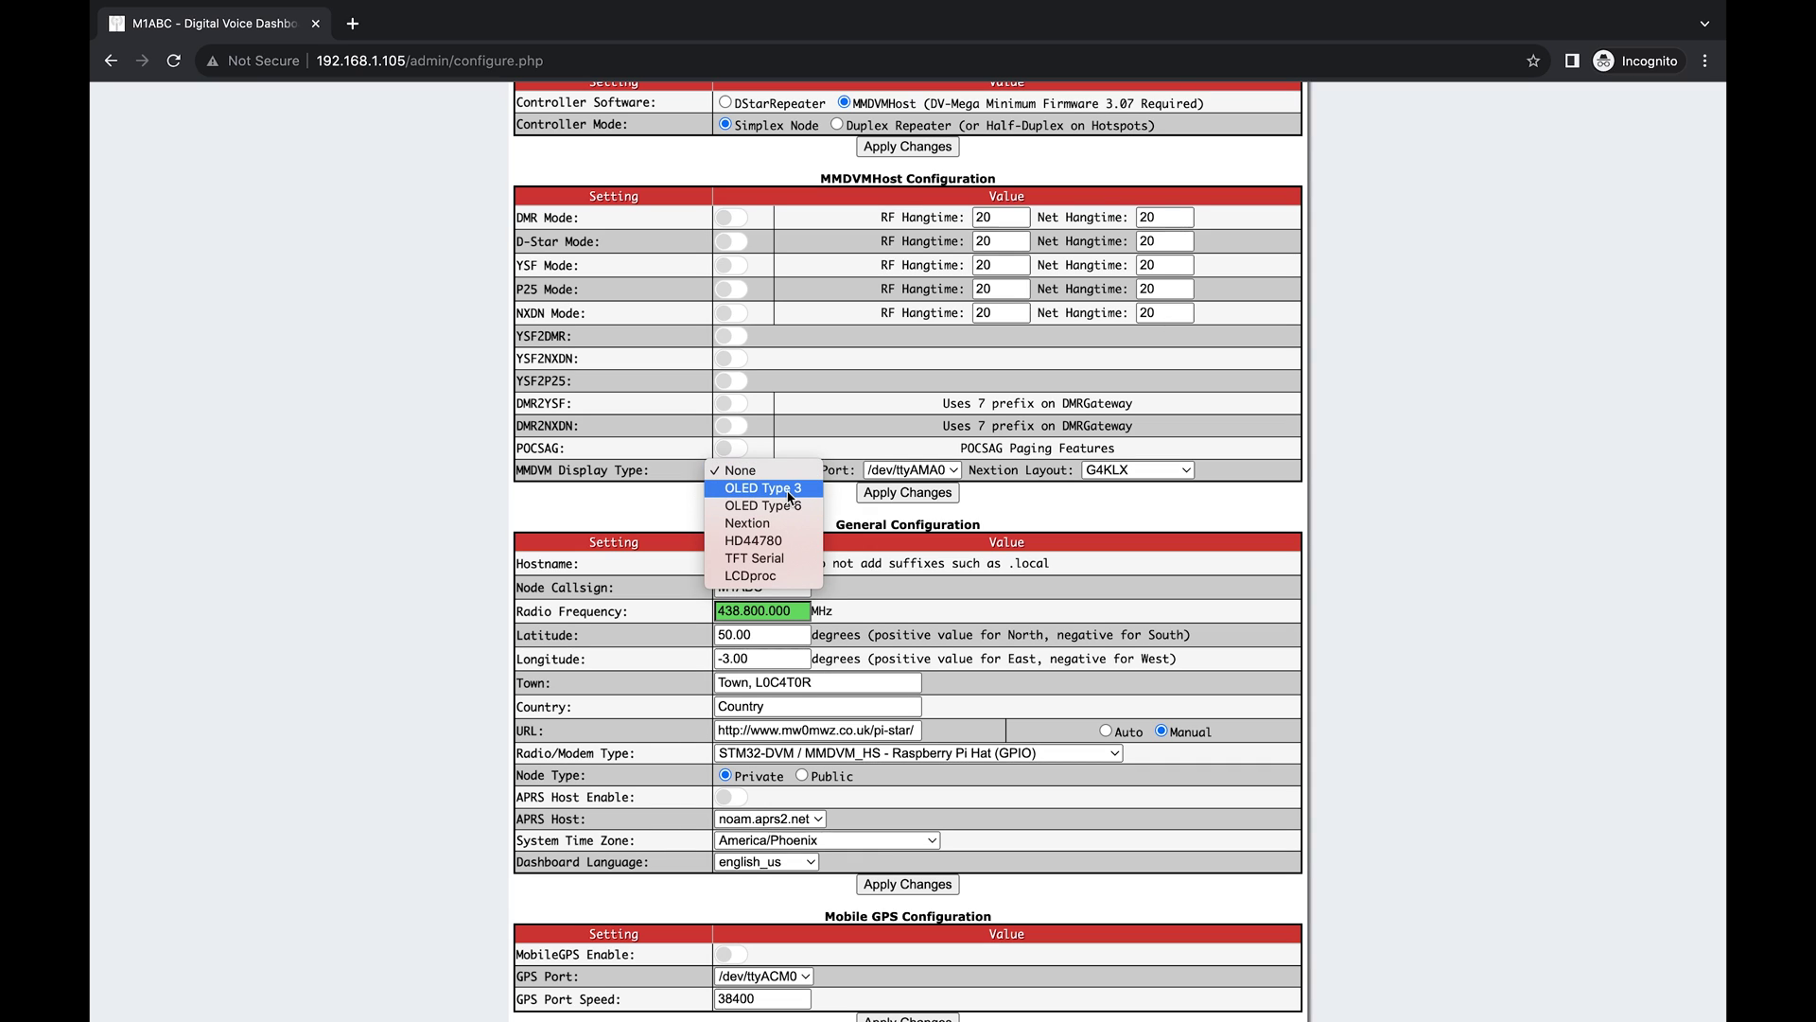
click(791, 489)
click(917, 496)
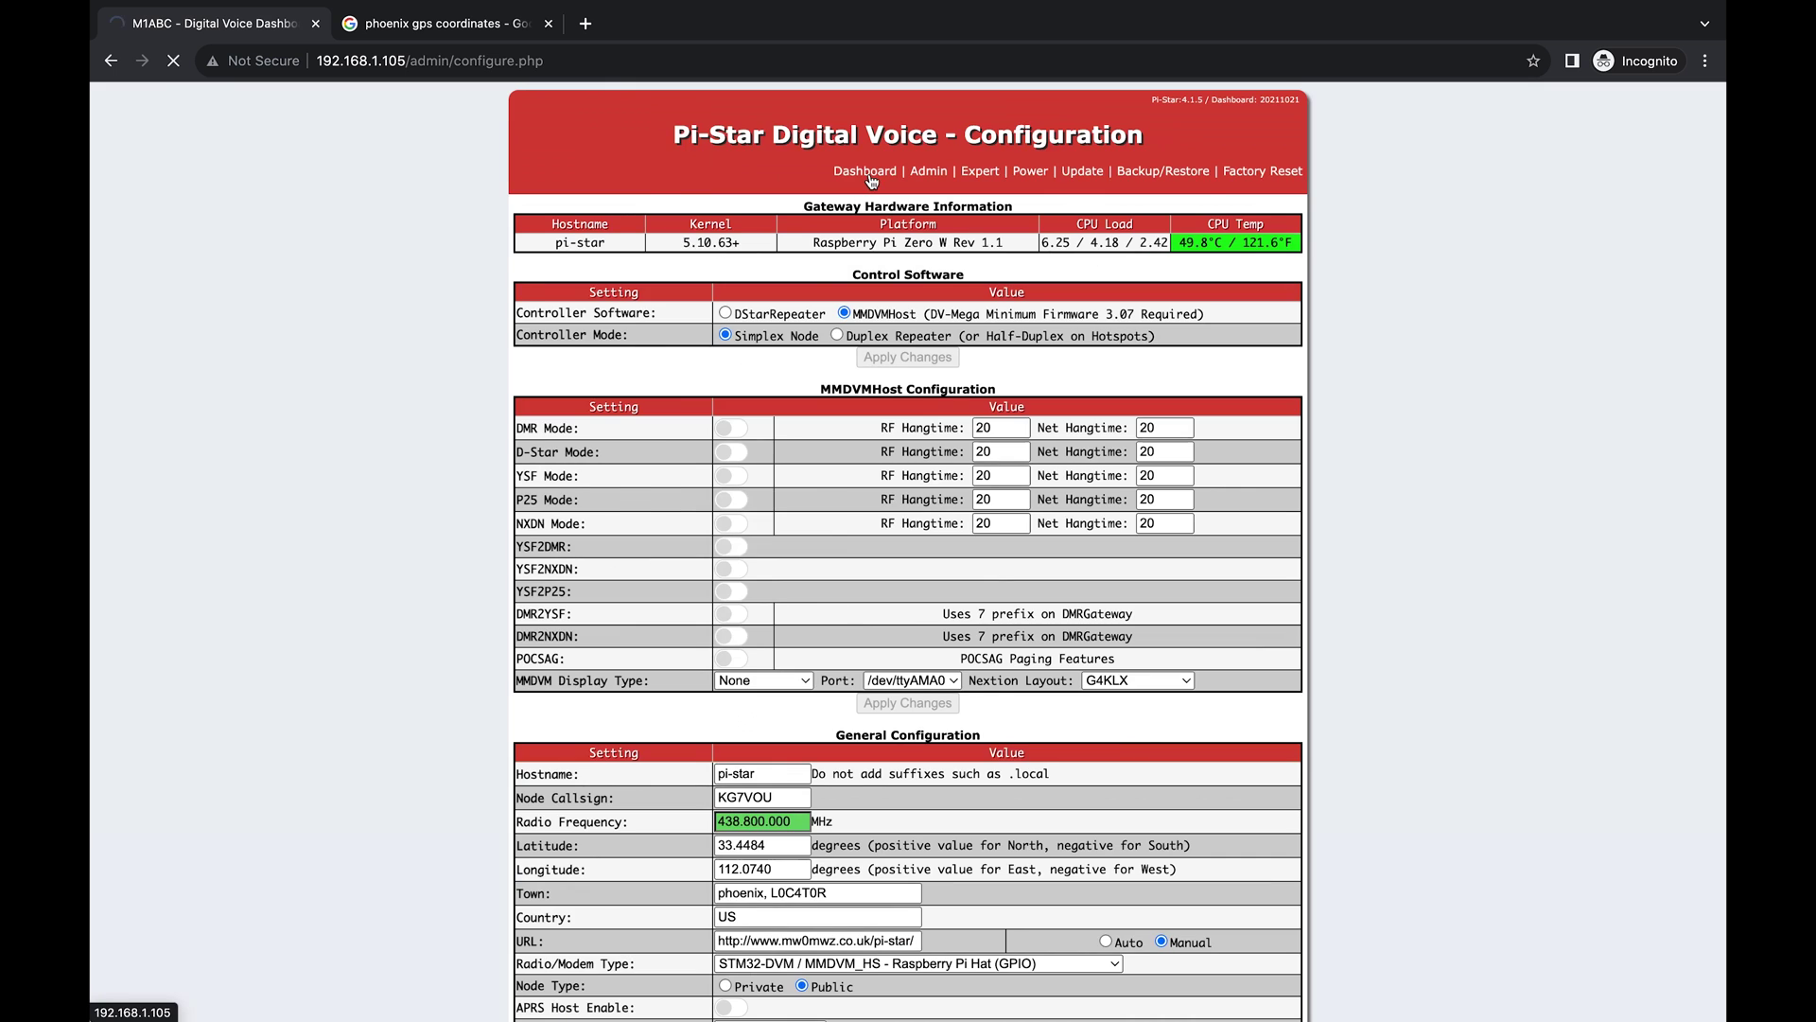
scroll(785, 676, down, 3)
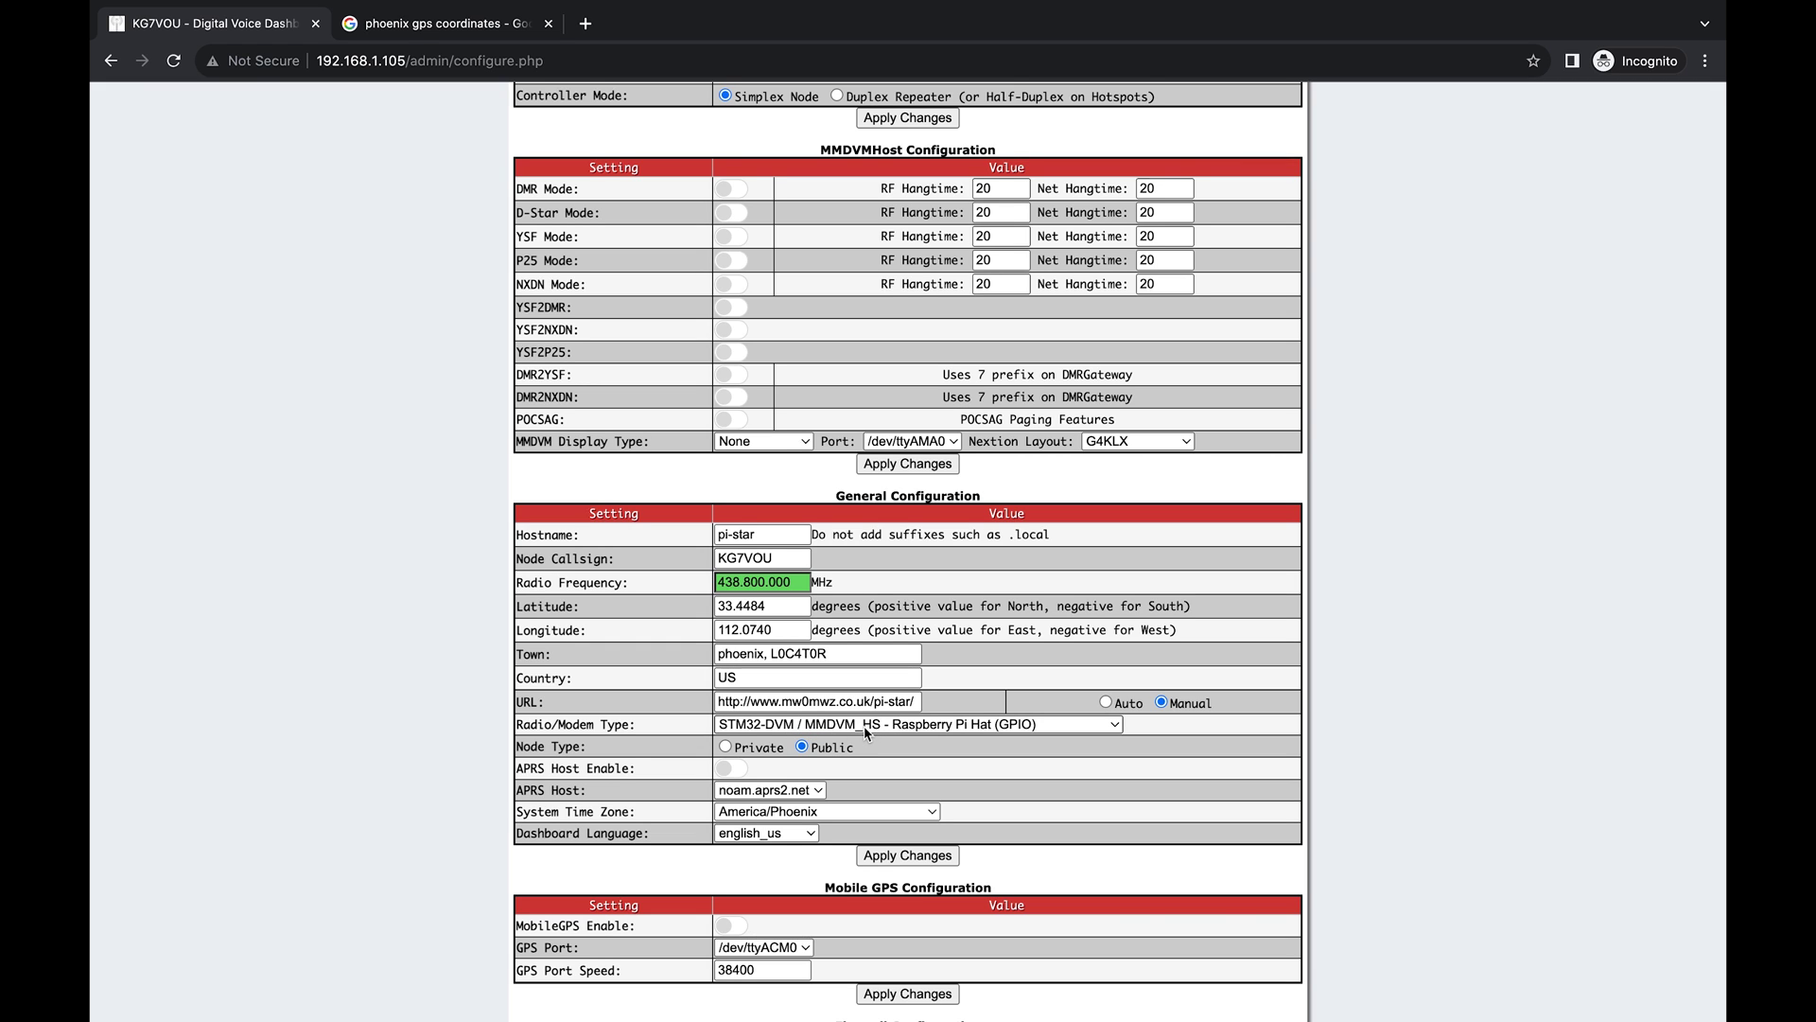
Scroll the configuration page to review callsign, Phoenix location, country US and Public node.
scroll(866, 732, down, 1)
scroll(874, 659, up, 3)
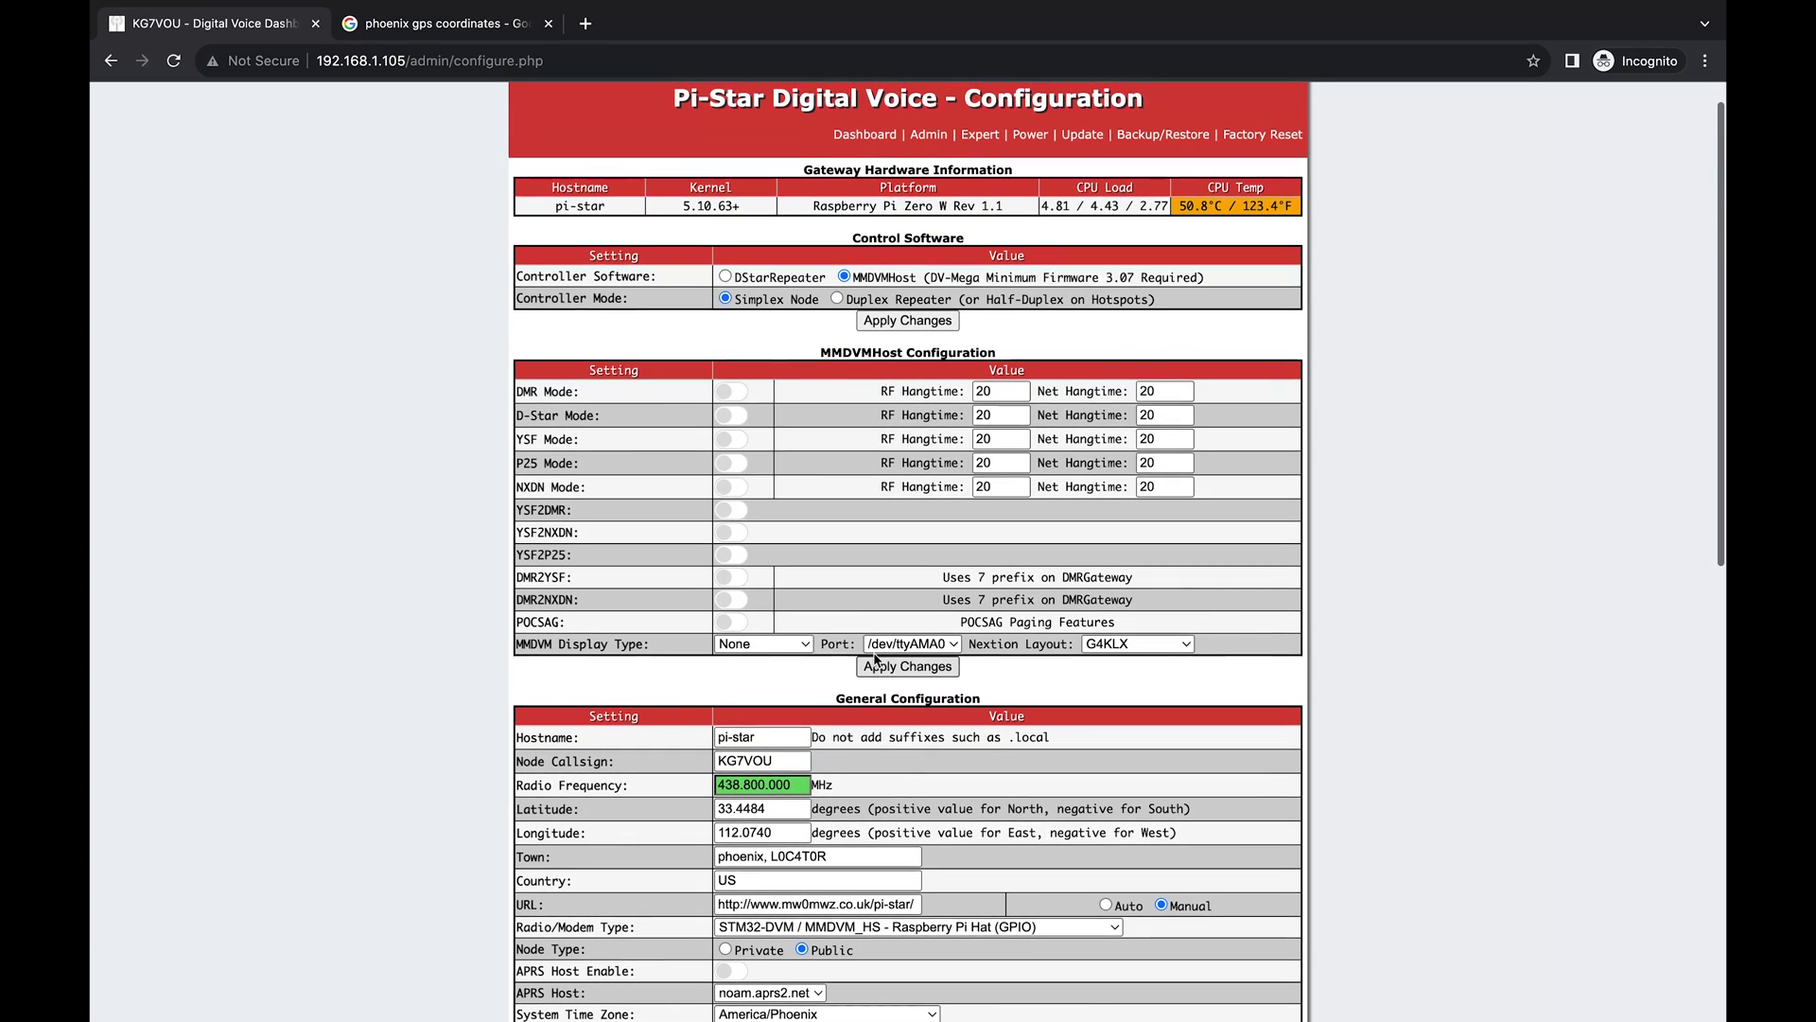